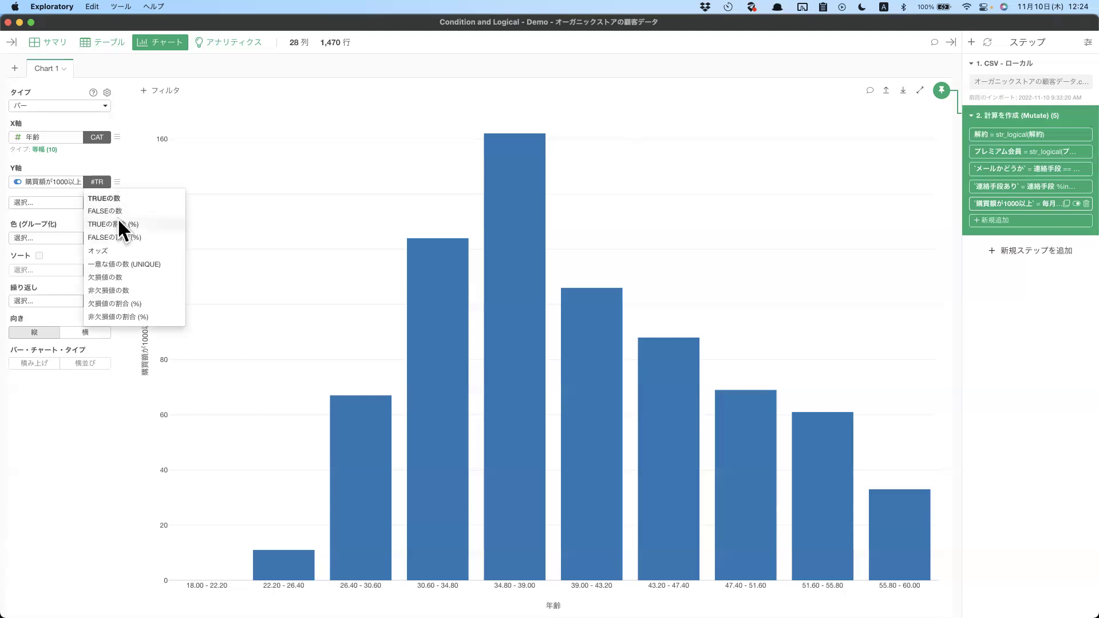
- Set the Y-axis aggregation of 購買額が1000以上 to TRUEの割合 (%)
left_click(118, 223)
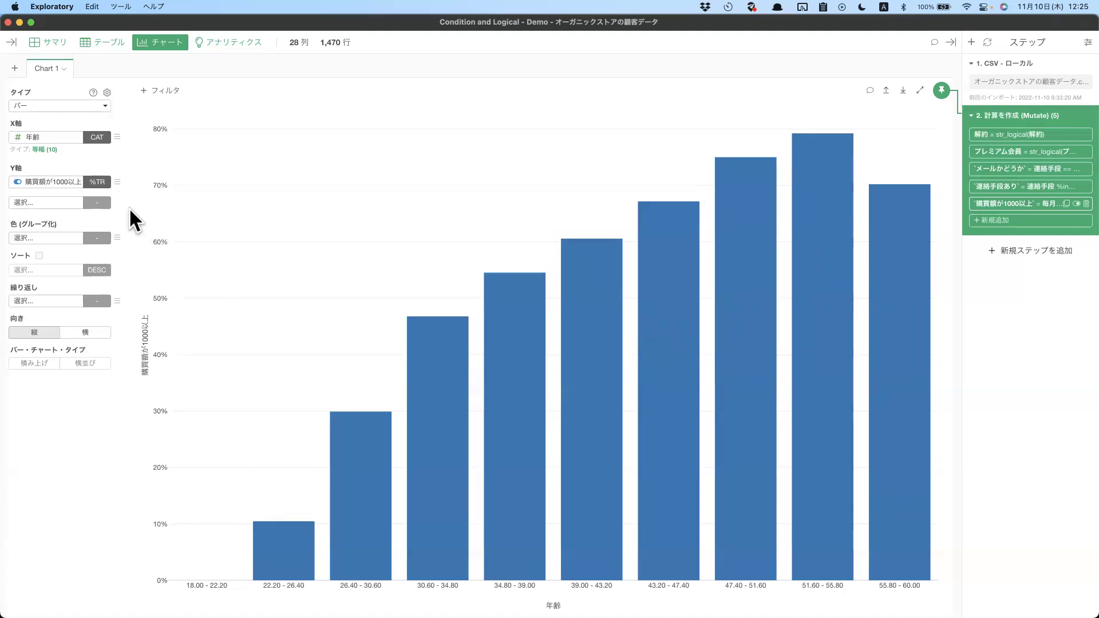
left_click(104, 187)
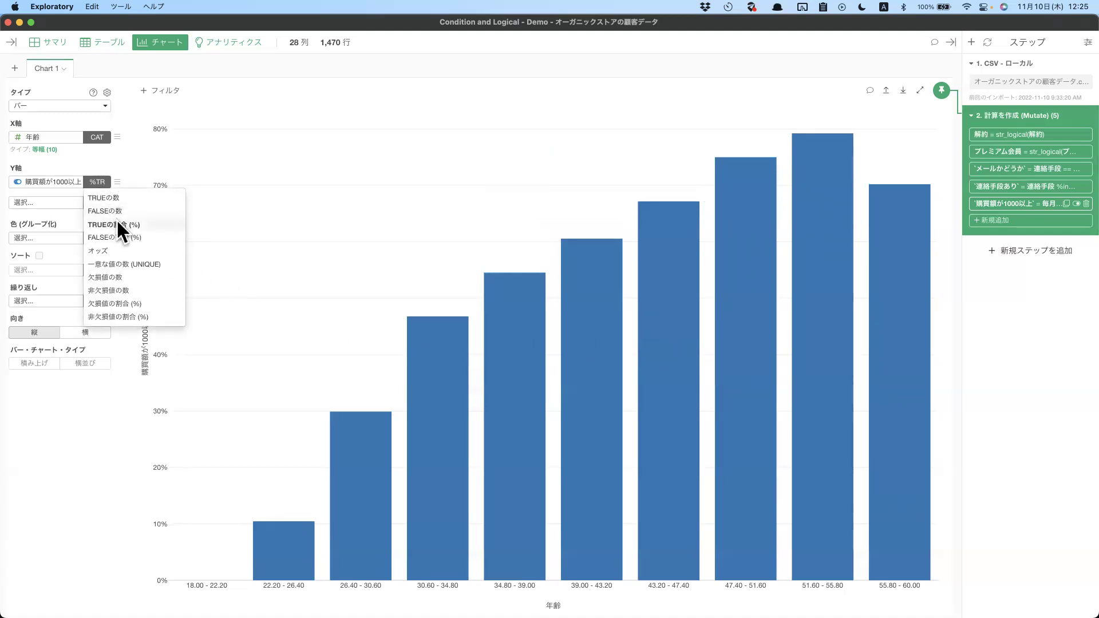
left_click(132, 172)
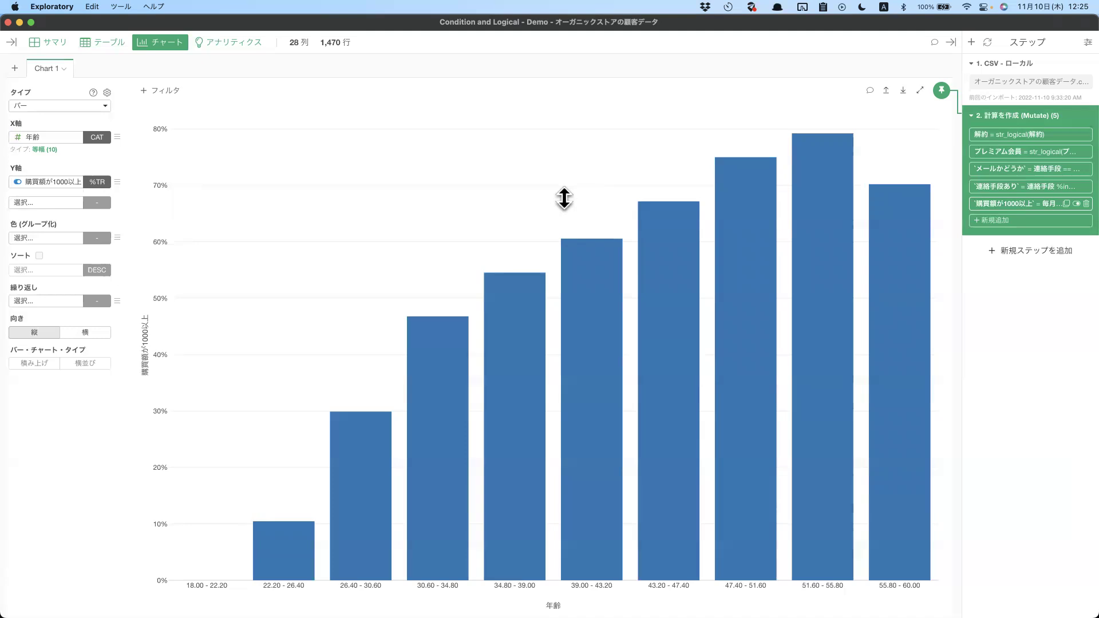
- Switch to the Keynote deck and present slides 48 to 51 on creating values with conditional calculations
key("ctrl+Right")
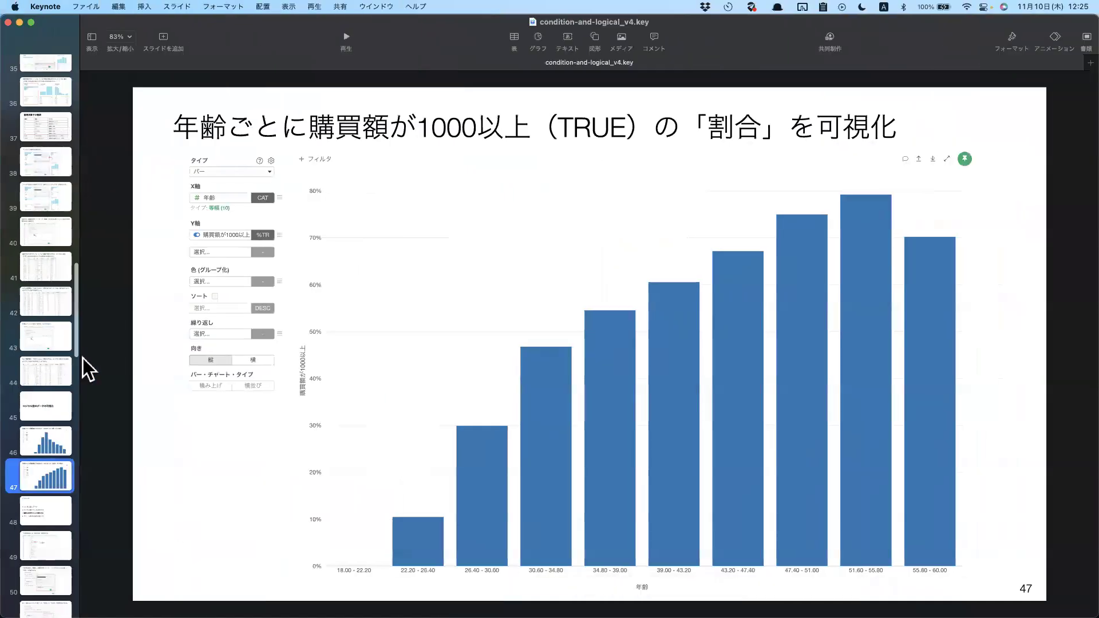
key("Down")
left_click(347, 29)
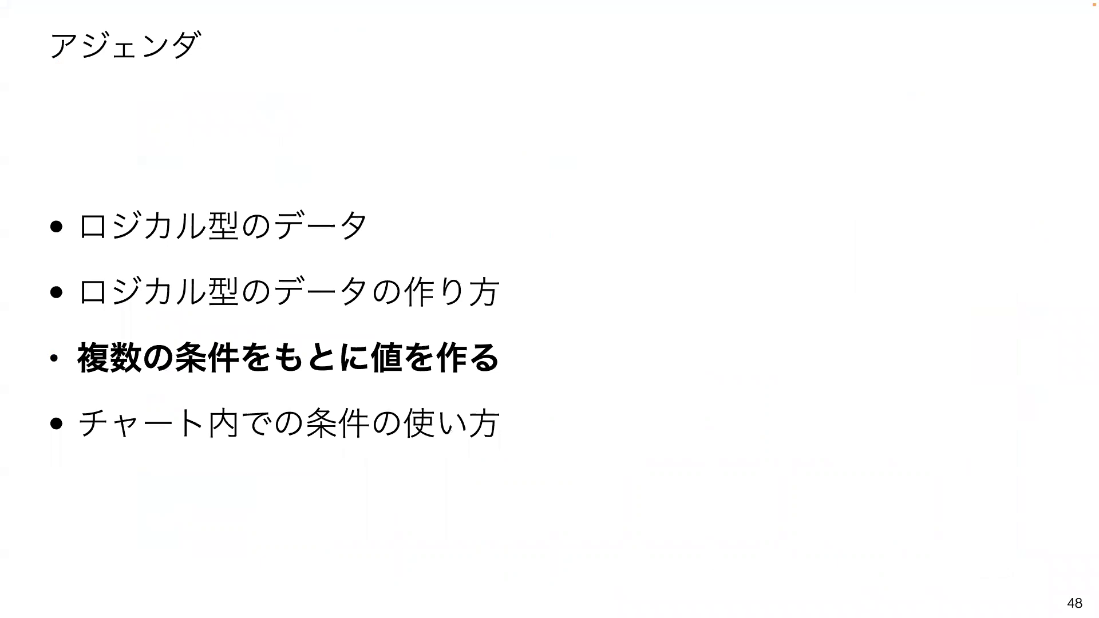
key("Right")
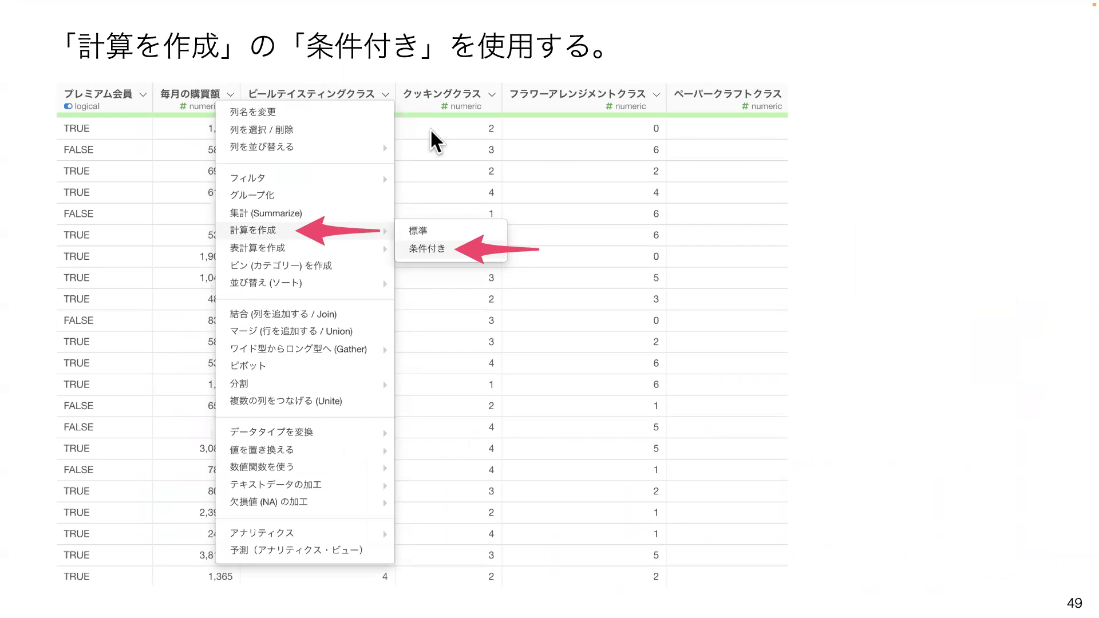
key("Right")
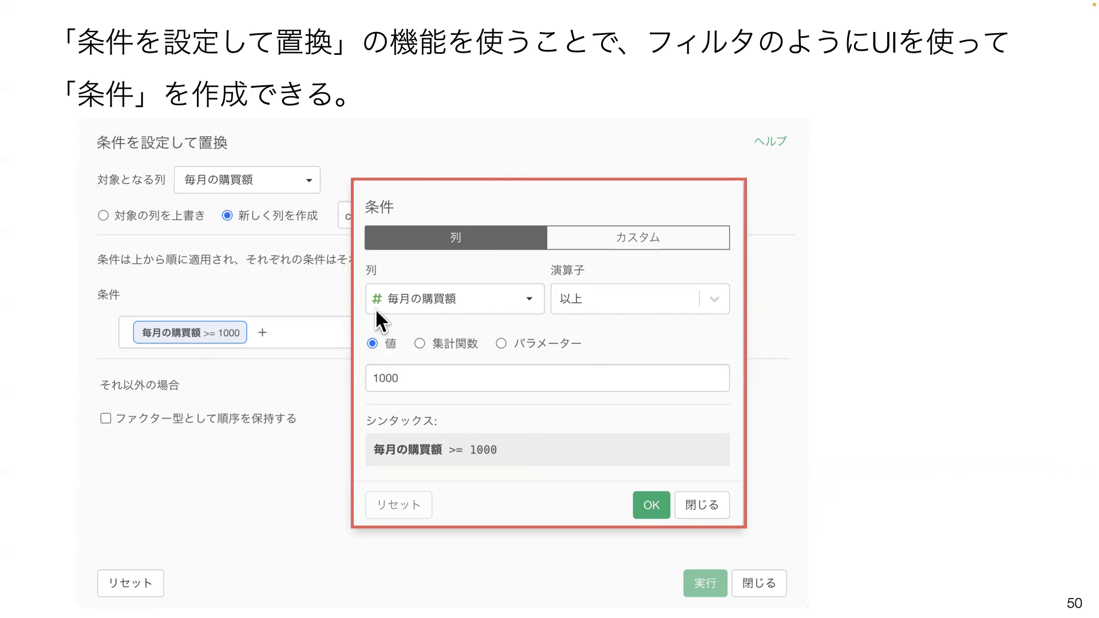
key("Right")
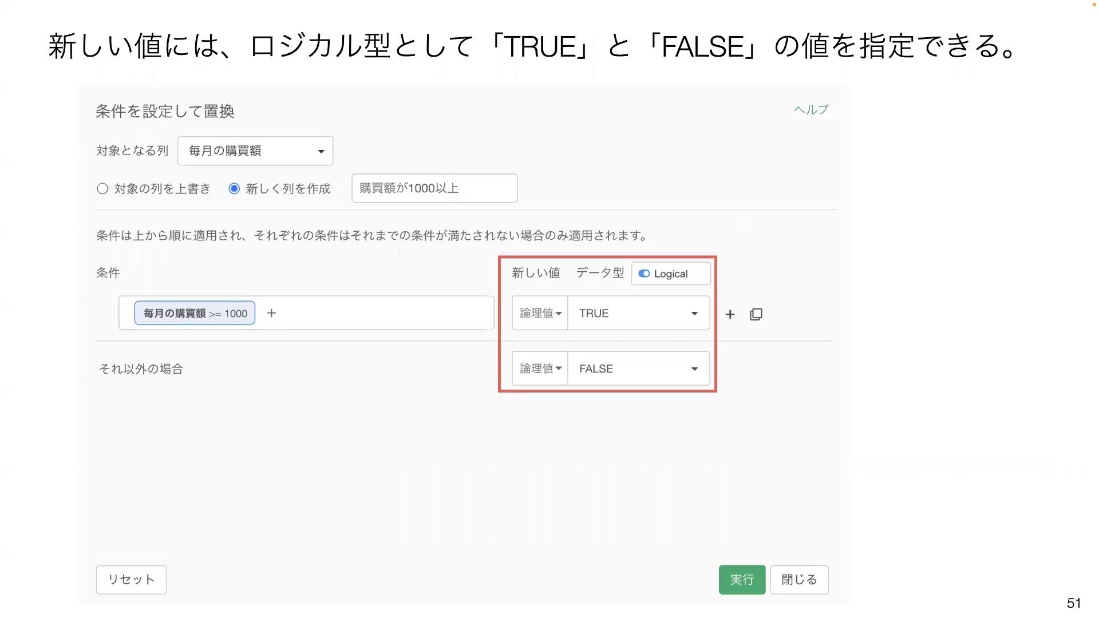
key("Escape")
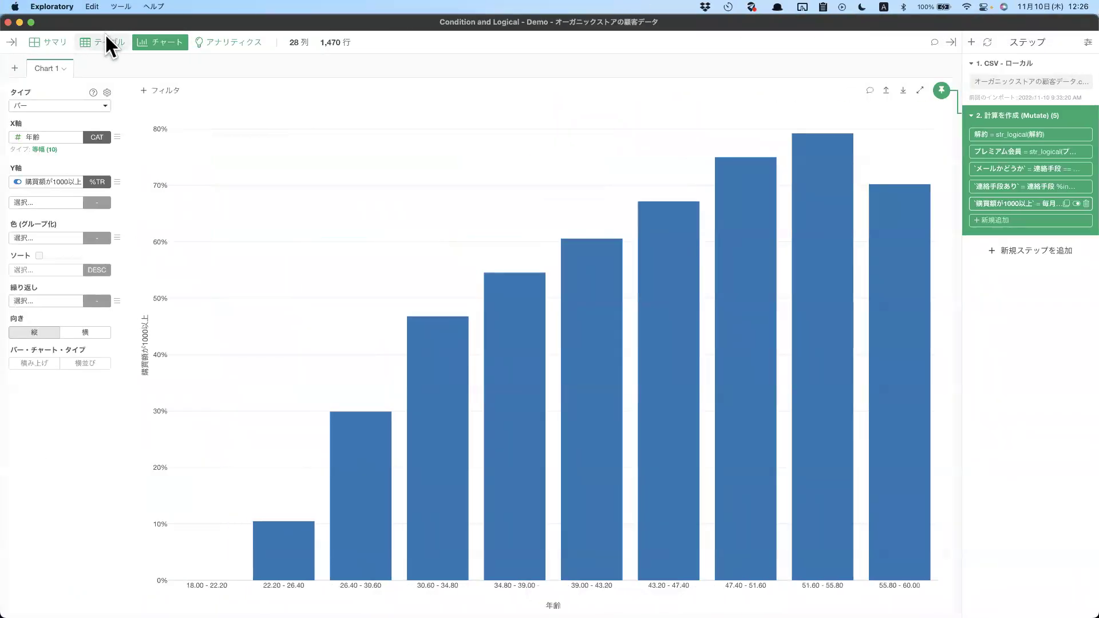
- In Exploratory's table view, start a conditional (条件付き) calculation on the 毎月の購買額 column
left_click(106, 37)
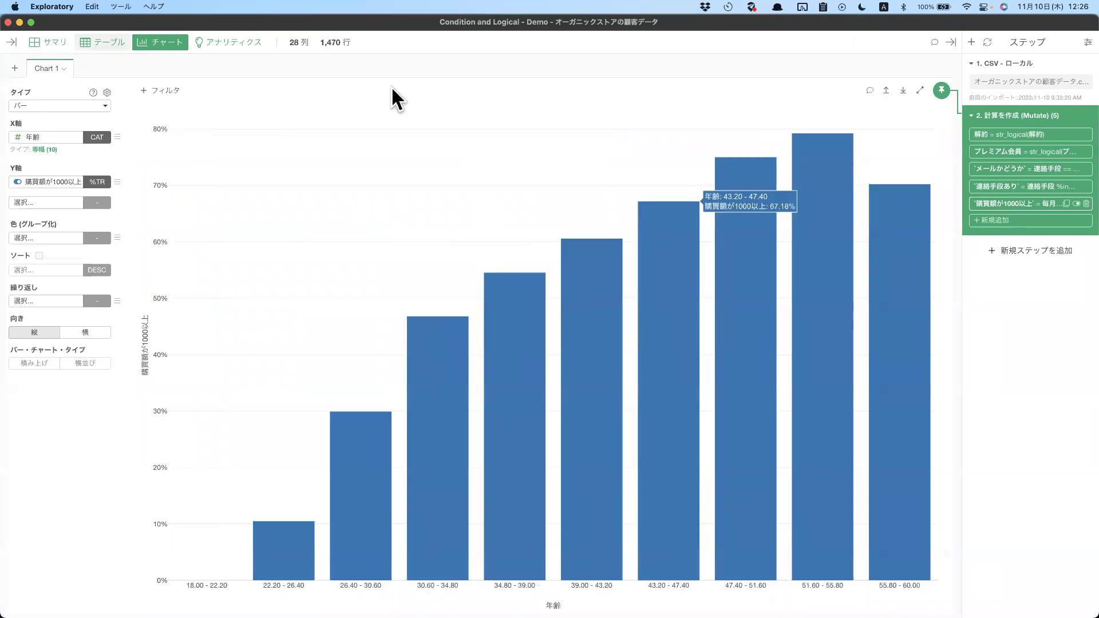
scroll(373, 135, "left", 15)
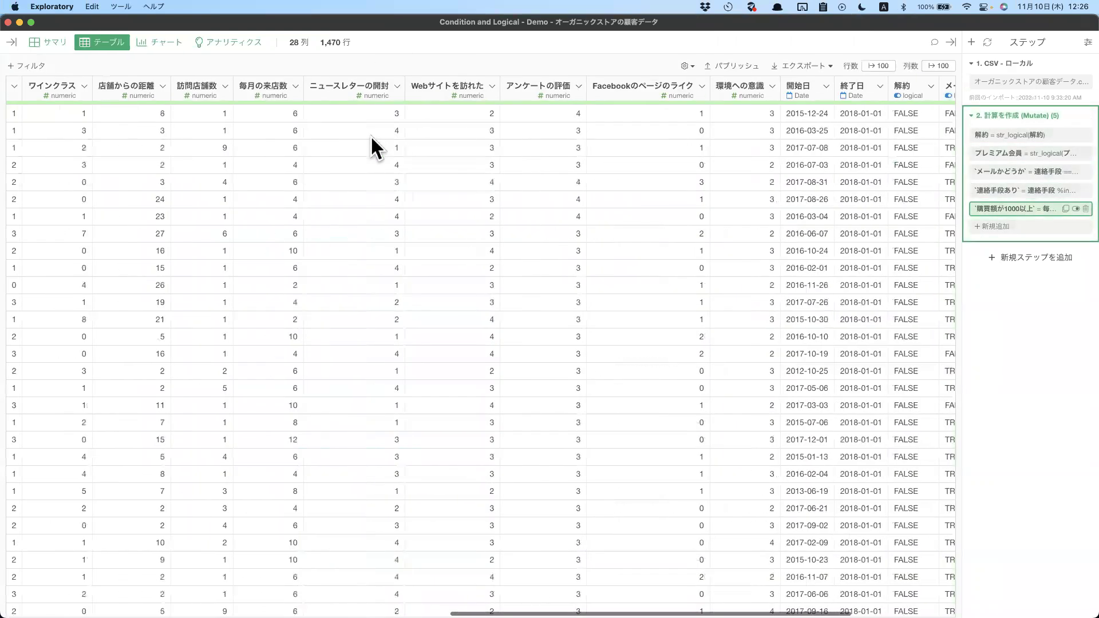
scroll(367, 133, "left", 3)
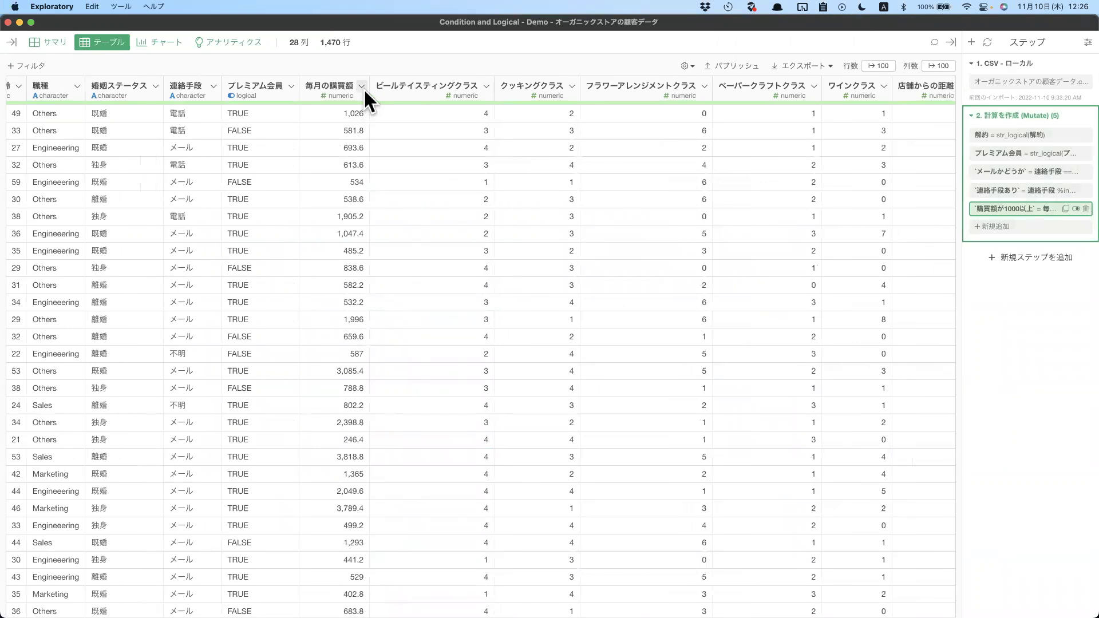
left_click(361, 87)
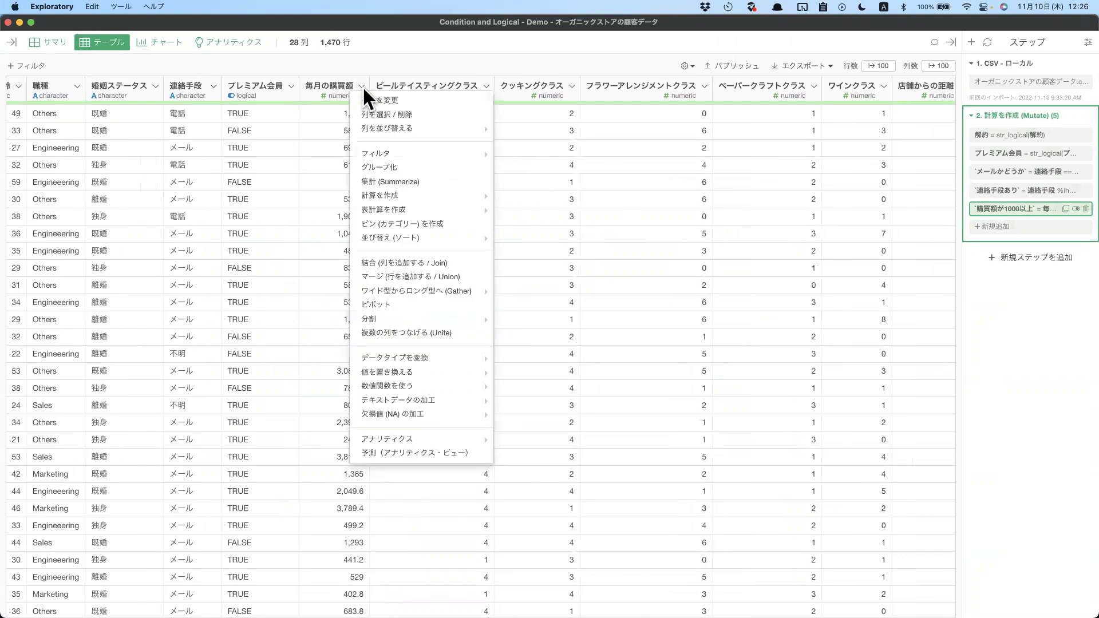
mouse_move(384, 192)
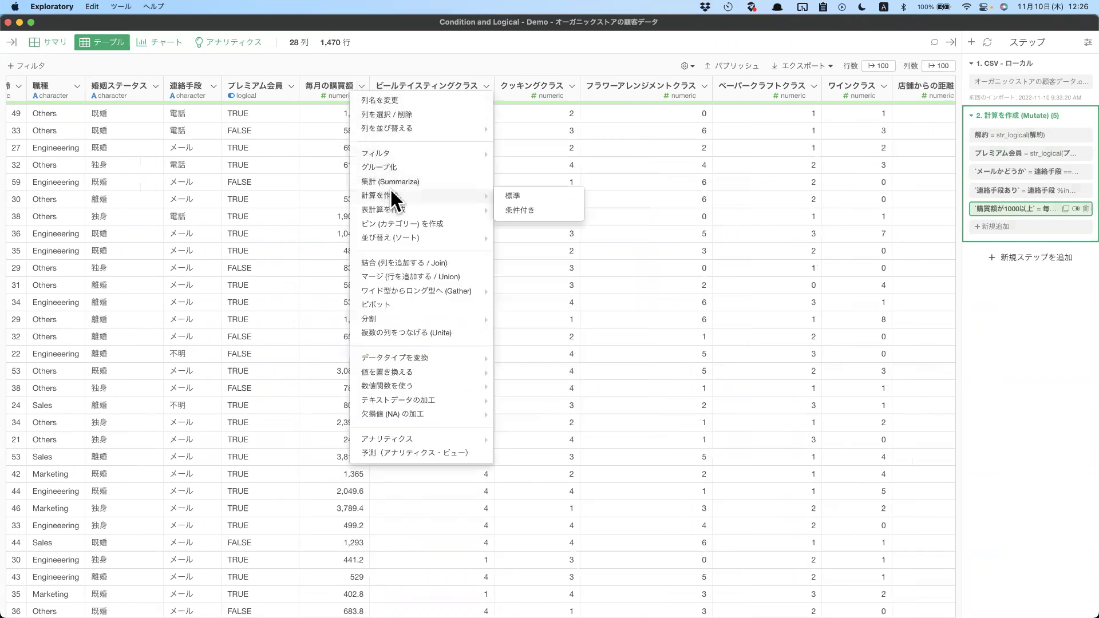
left_click(532, 207)
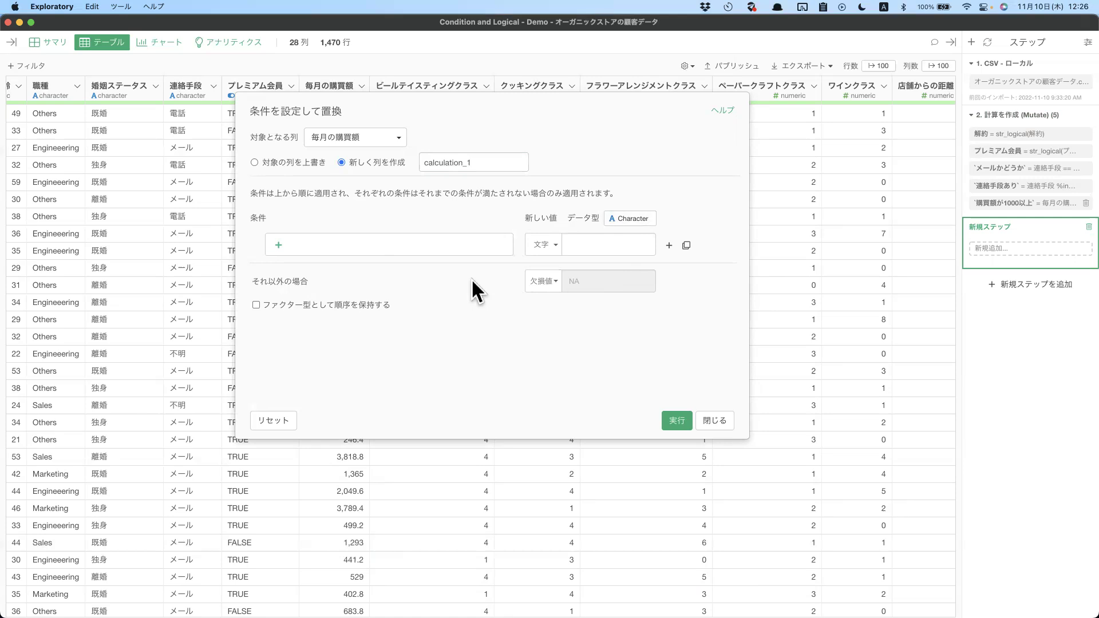
- Add a condition that 毎月の購買額 is 以上 (greater than or equal to) 1000
left_click(277, 246)
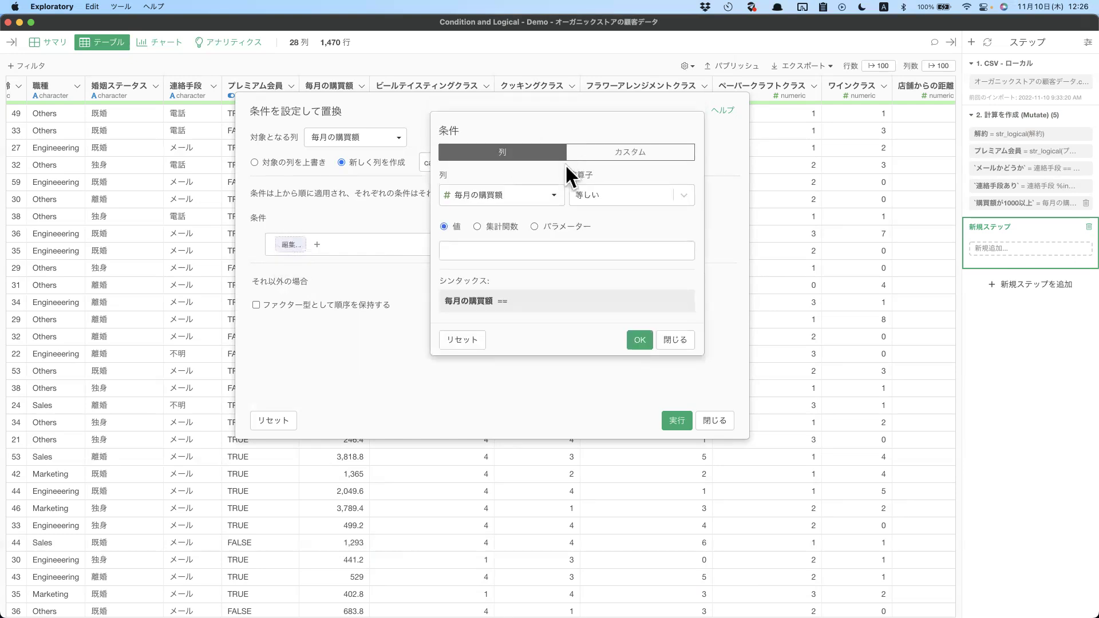
left_click(613, 197)
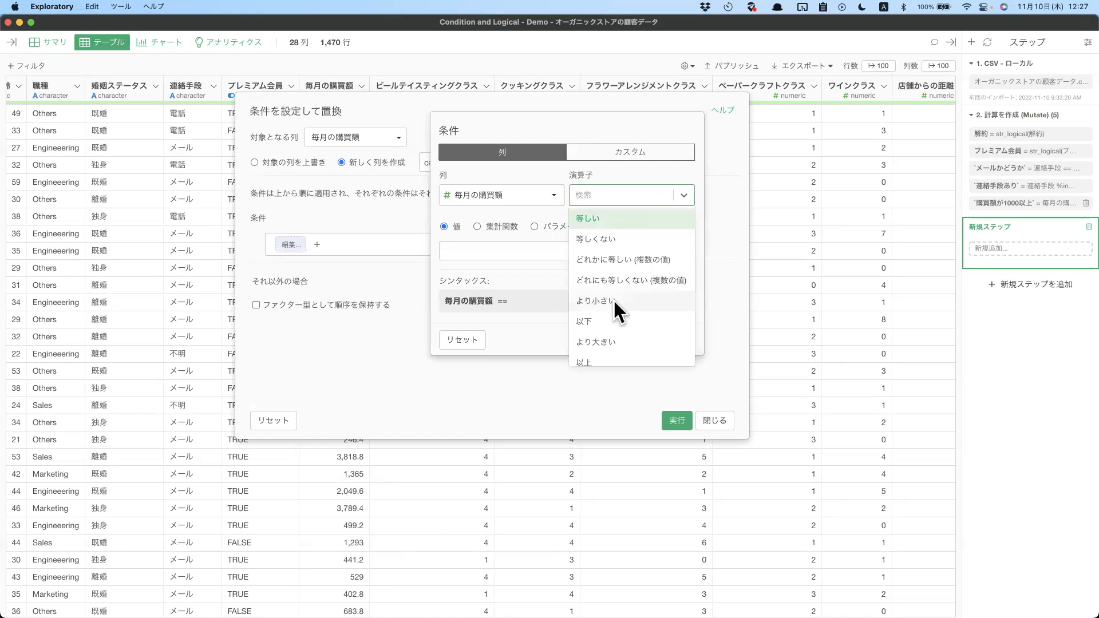
left_click(607, 351)
left_click(533, 251)
type("1000")
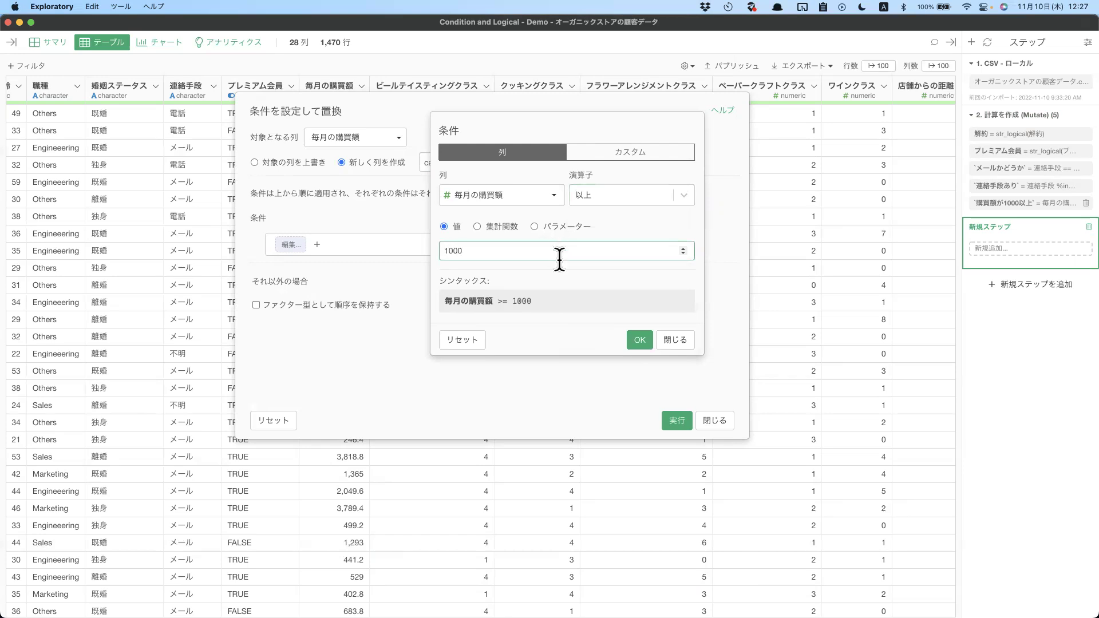
left_click(558, 283)
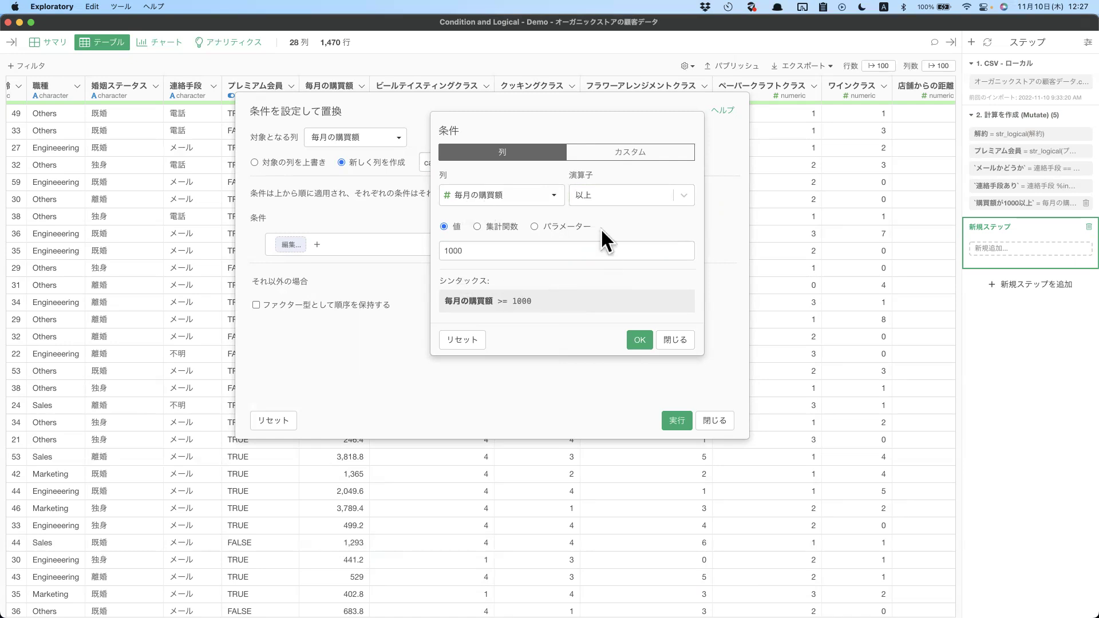
triple_click(449, 300)
left_click(541, 288)
left_click(639, 340)
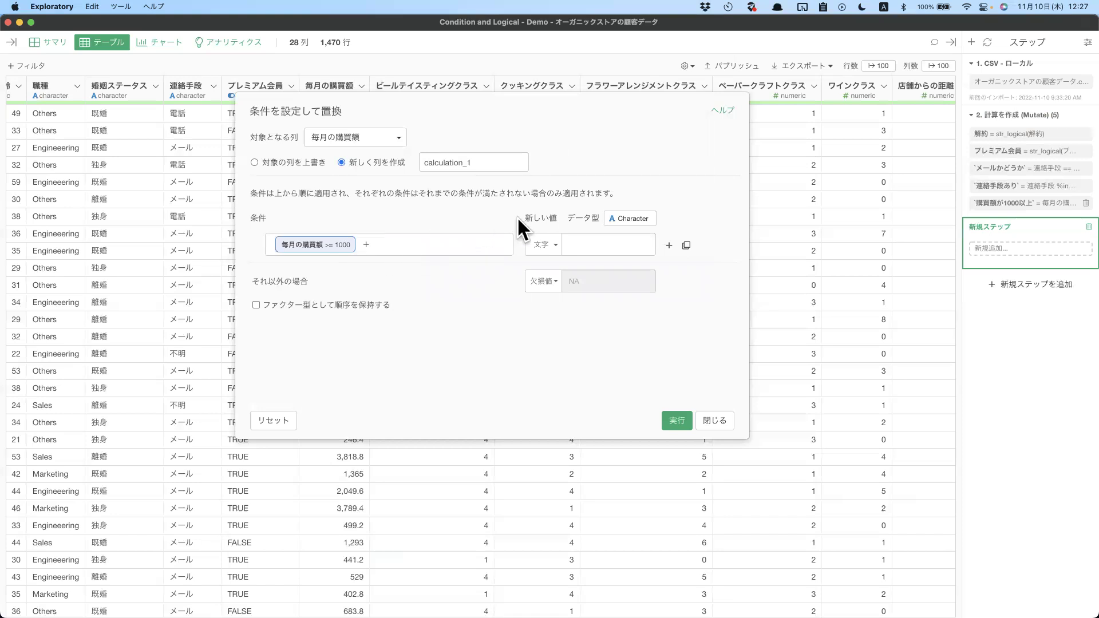
- Set the new value's data type to Logical and keep TRUE as the value for rows meeting the condition
left_click(619, 217)
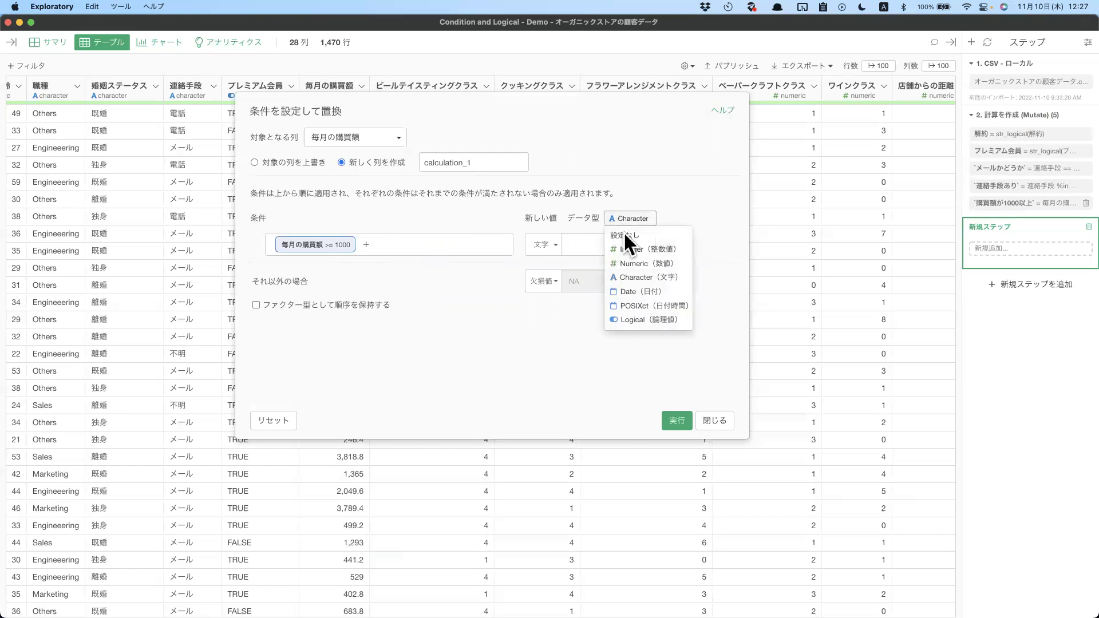
left_click(644, 319)
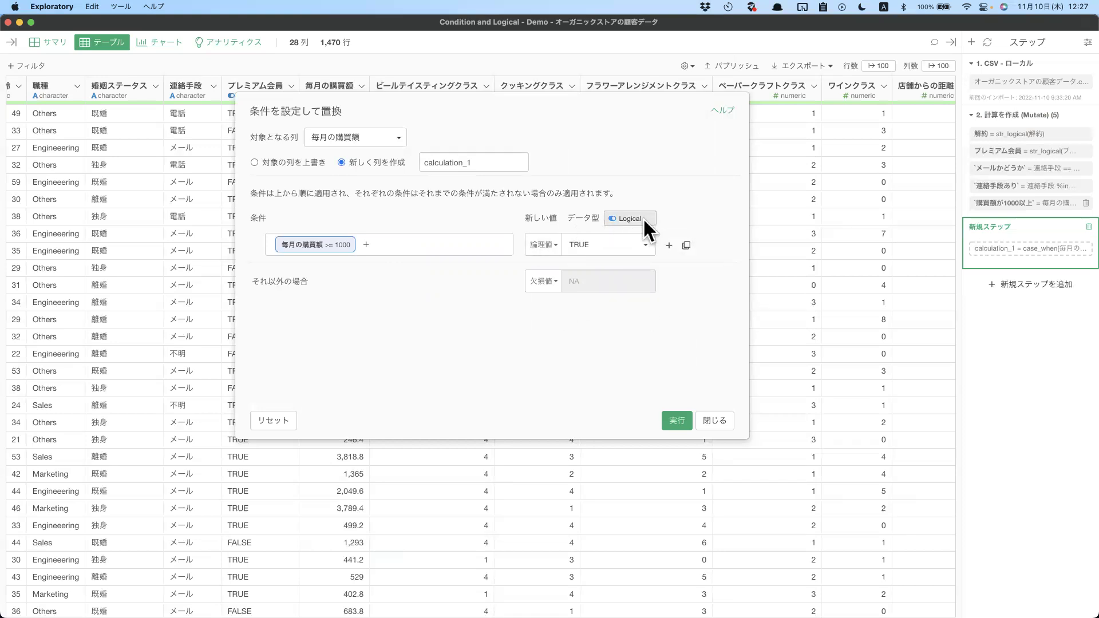
left_click(547, 244)
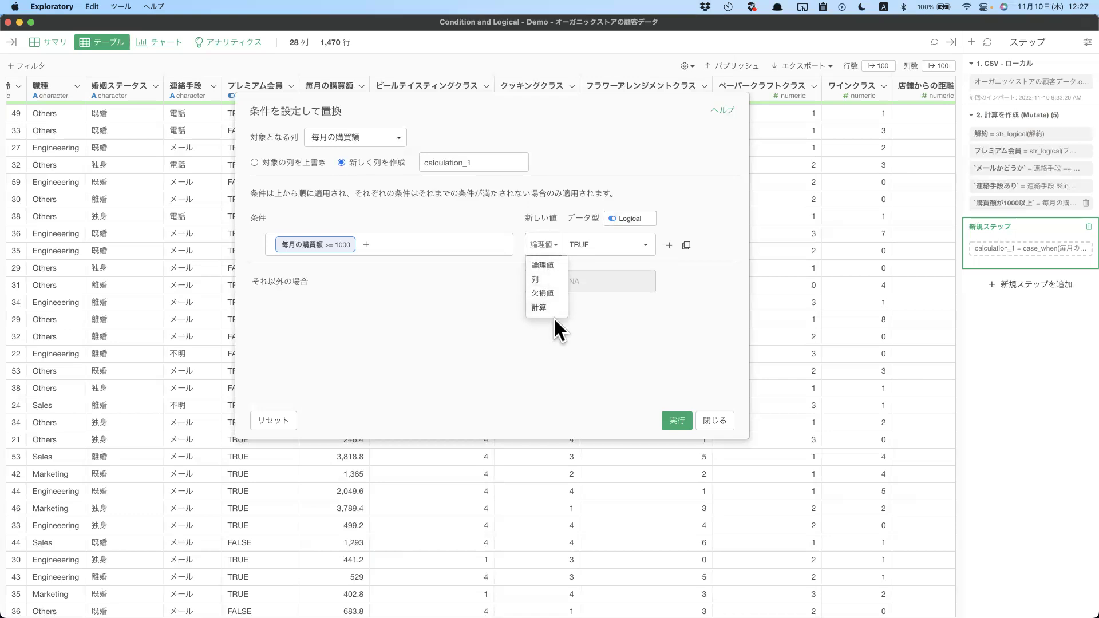
left_click(555, 245)
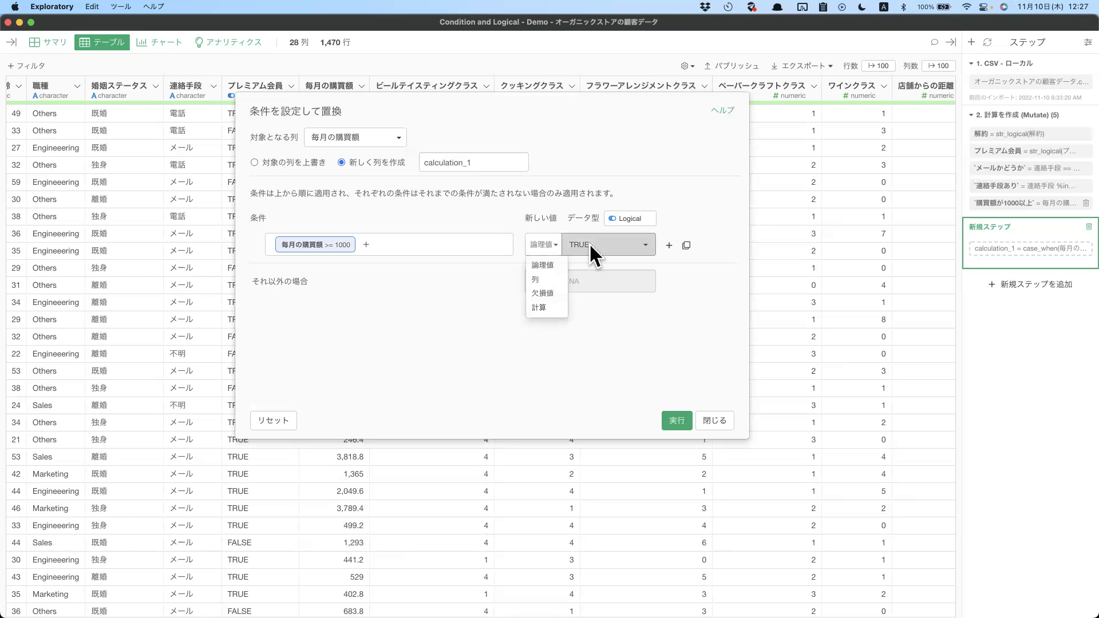
left_click(590, 243)
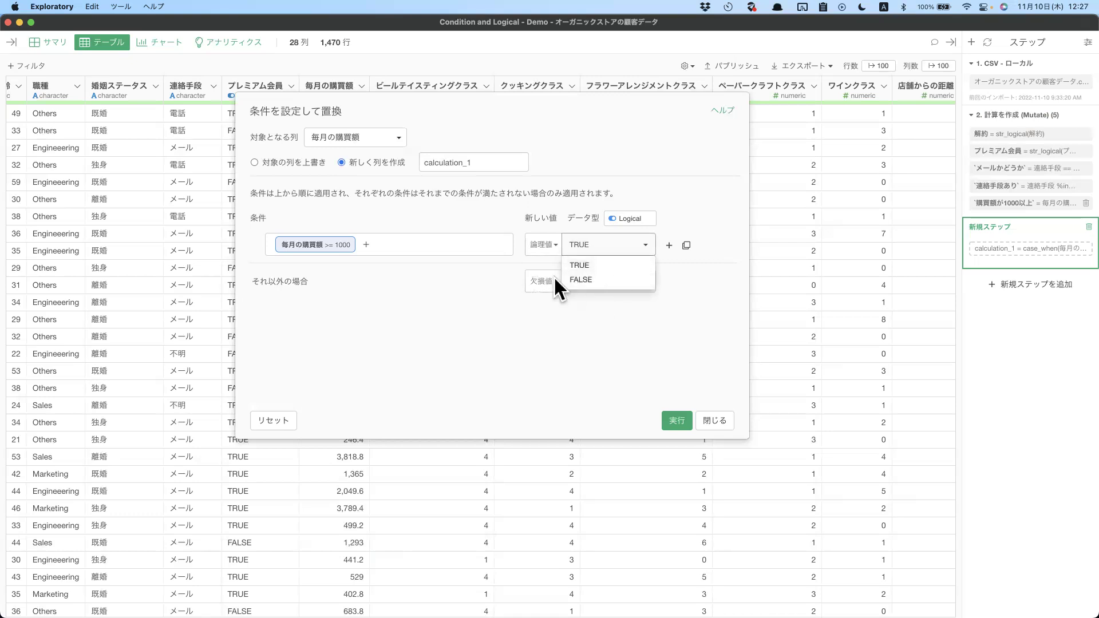
left_click(517, 312)
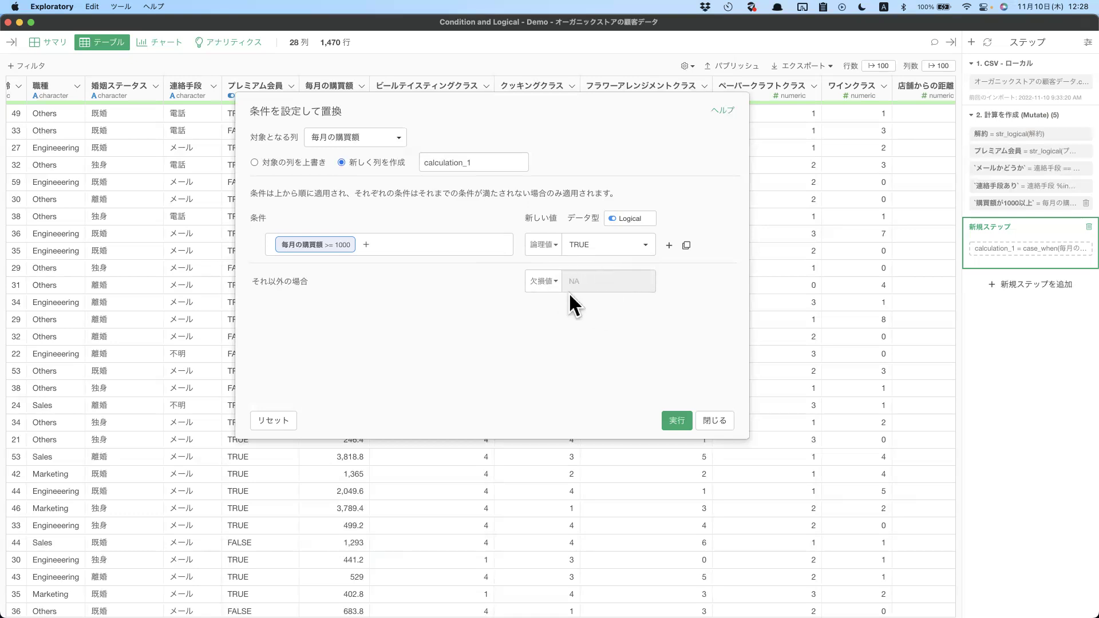
- Set the それ以外の場合 (otherwise) result to the logical value FALSE
left_click(554, 279)
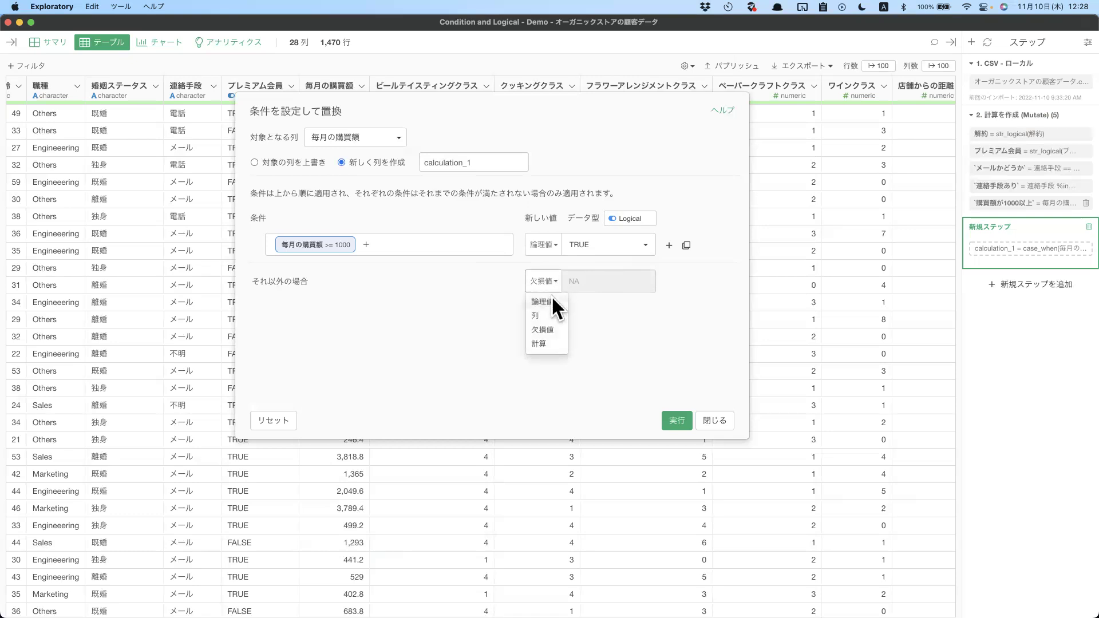
left_click(551, 295)
left_click(593, 278)
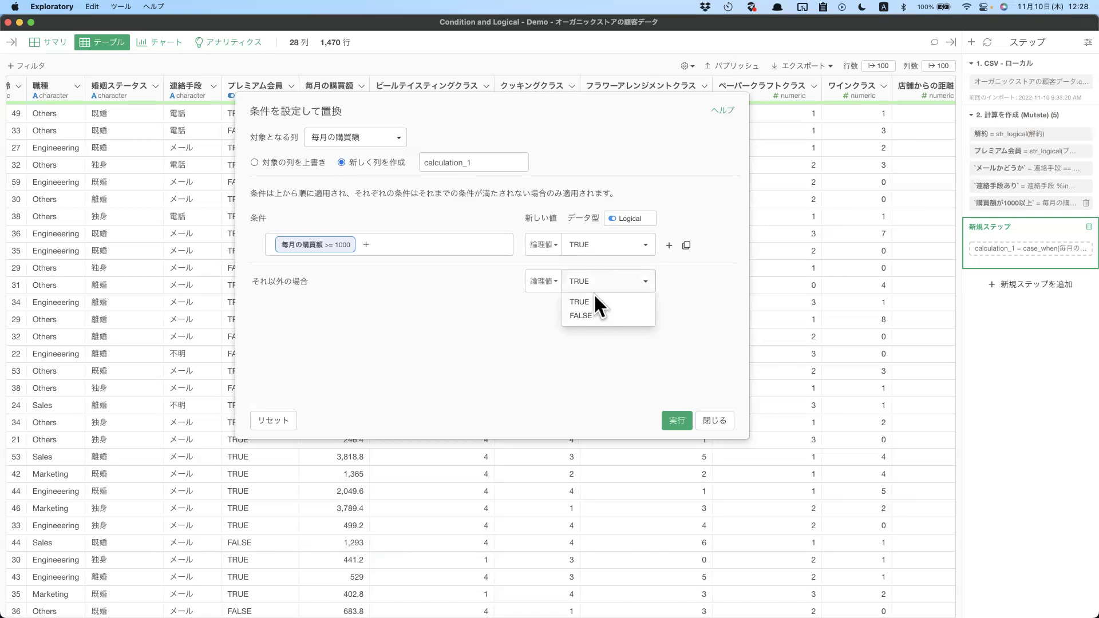
left_click(594, 316)
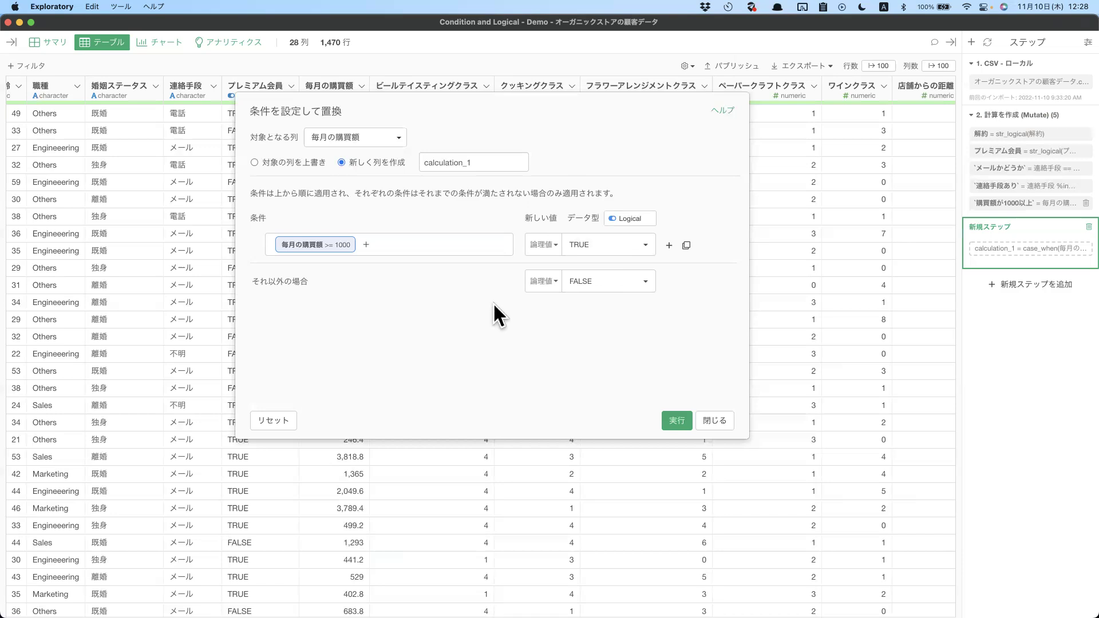
- Name the new column 優良顧客 and run the conditional replacement
double_click(501, 162)
key("BackSpace")
key("ctrl+space")
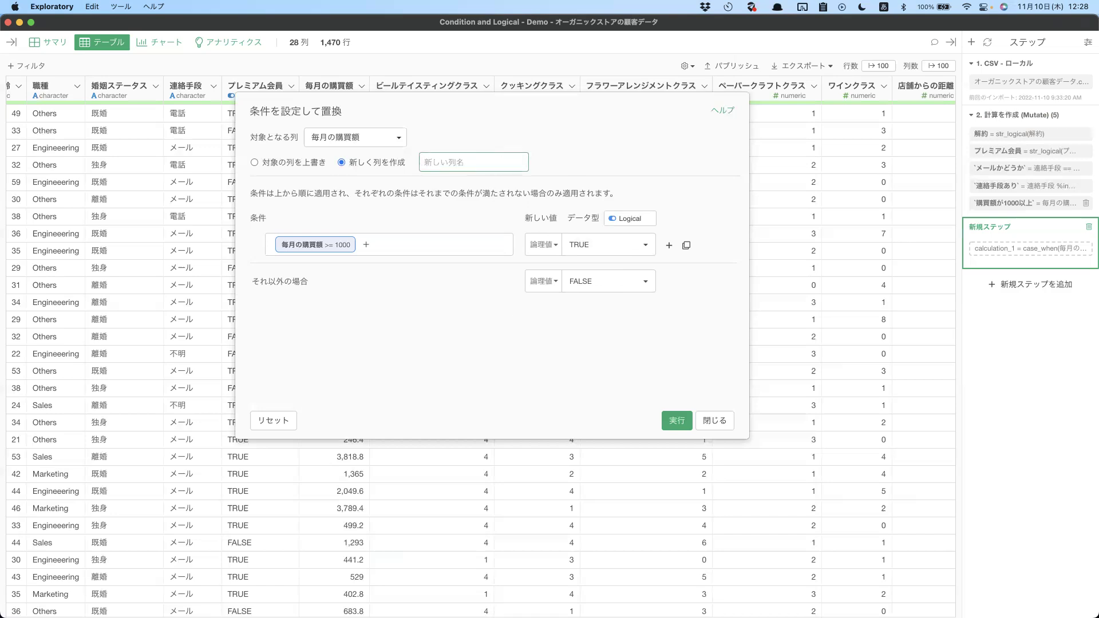
type("ゆうりょうこ")
type("きゃく")
key("Return")
key("ctrl+space")
left_click(681, 275)
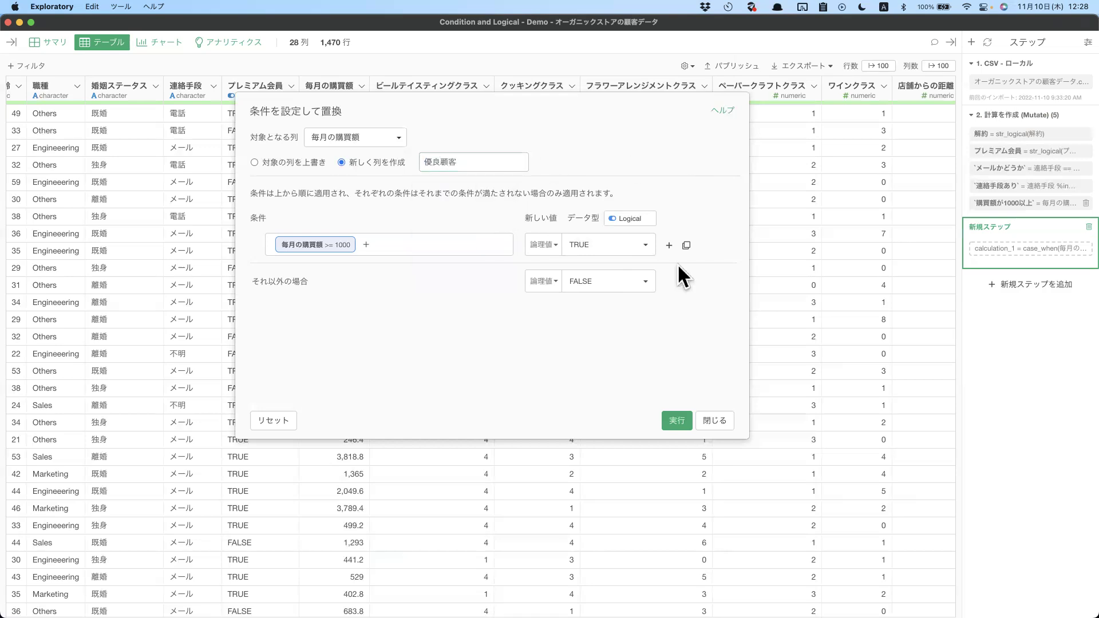
left_click(668, 420)
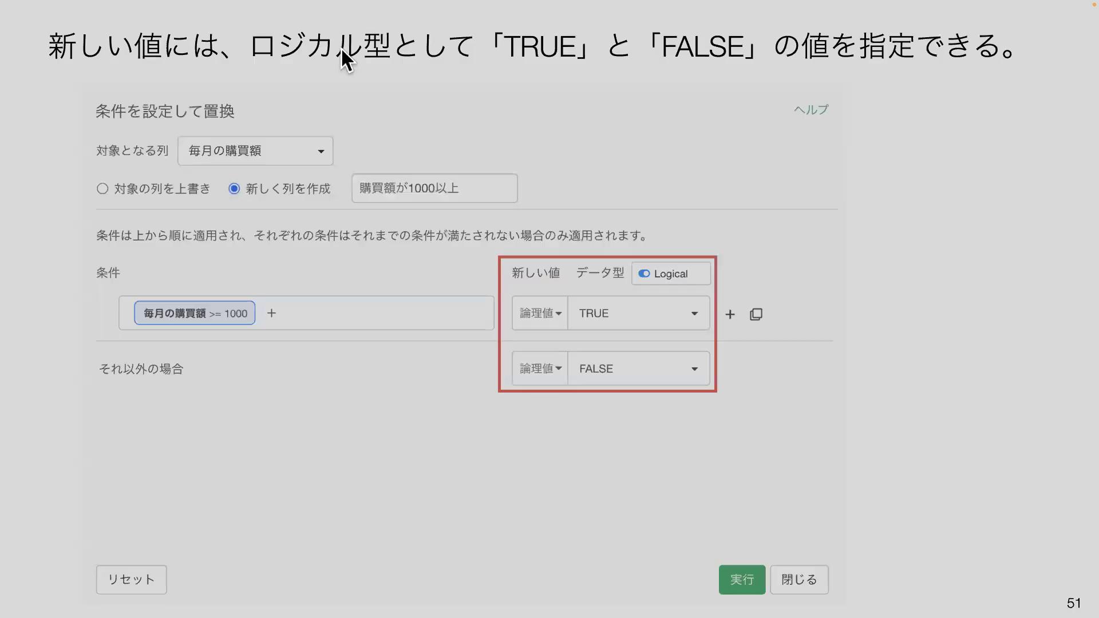
- Present slides 52 to 54 on text-contains conditions, relative-date conditions and the question of using multiple conditions
key("Right")
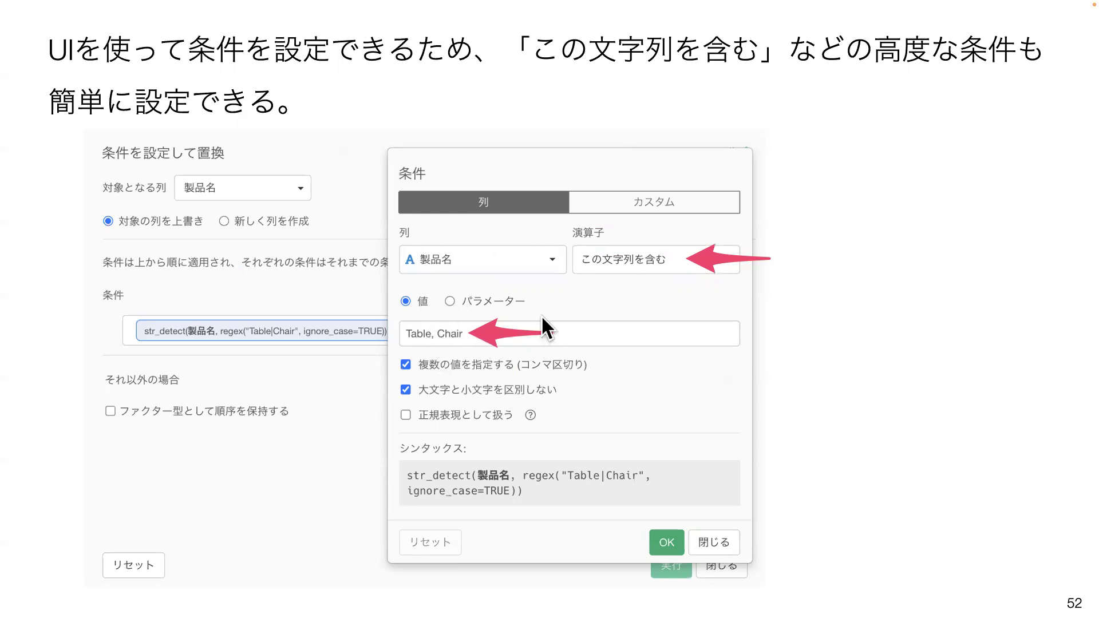
key("Right")
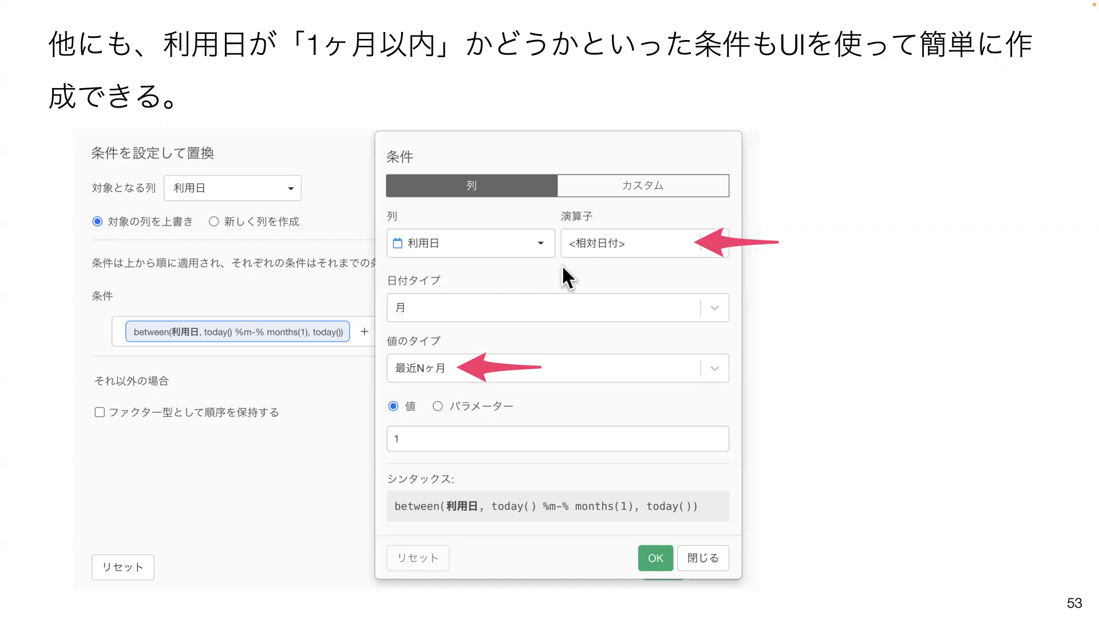
key("Right")
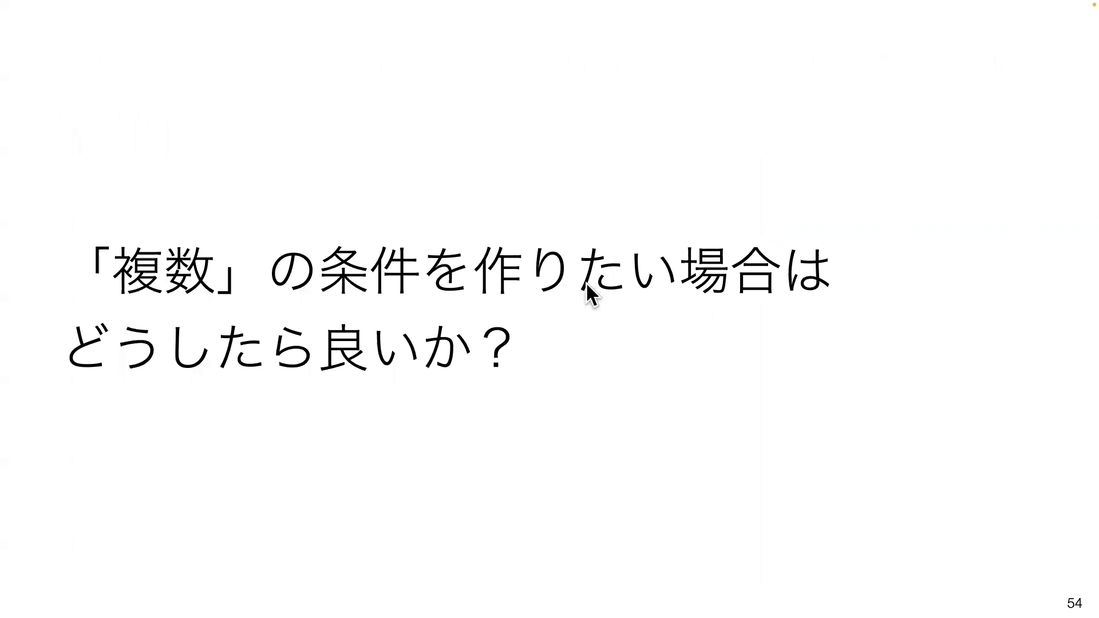
- Present slides 55 to 57 on one condition, combined AND conditions and multiple conditions in 条件を設定して置換, ending the slideshow
key("Right")
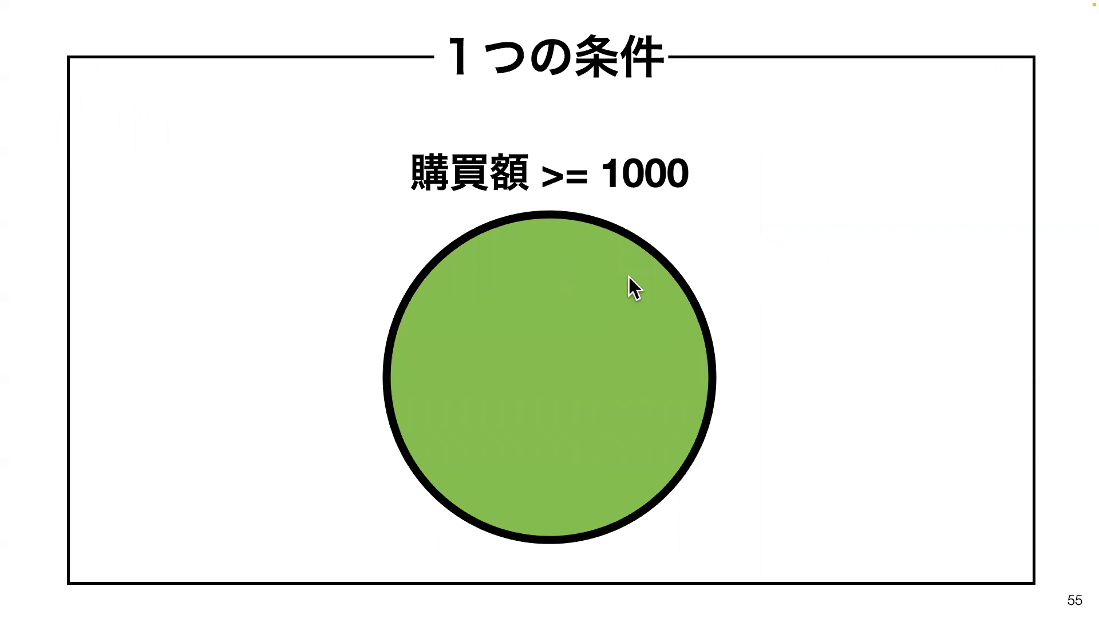
key("Right")
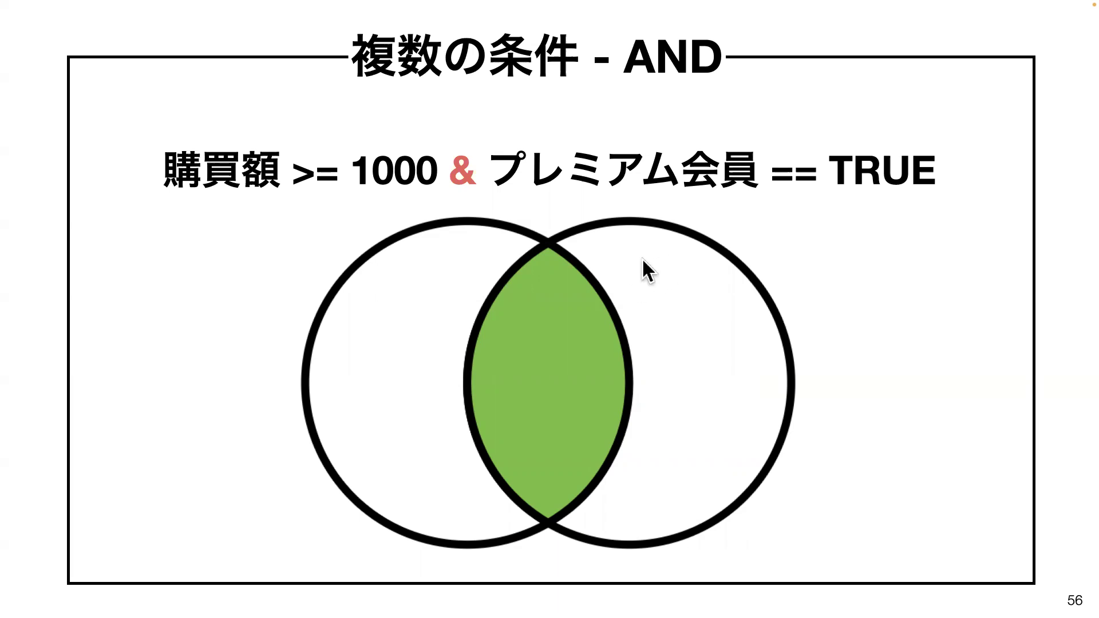
left_click(641, 259)
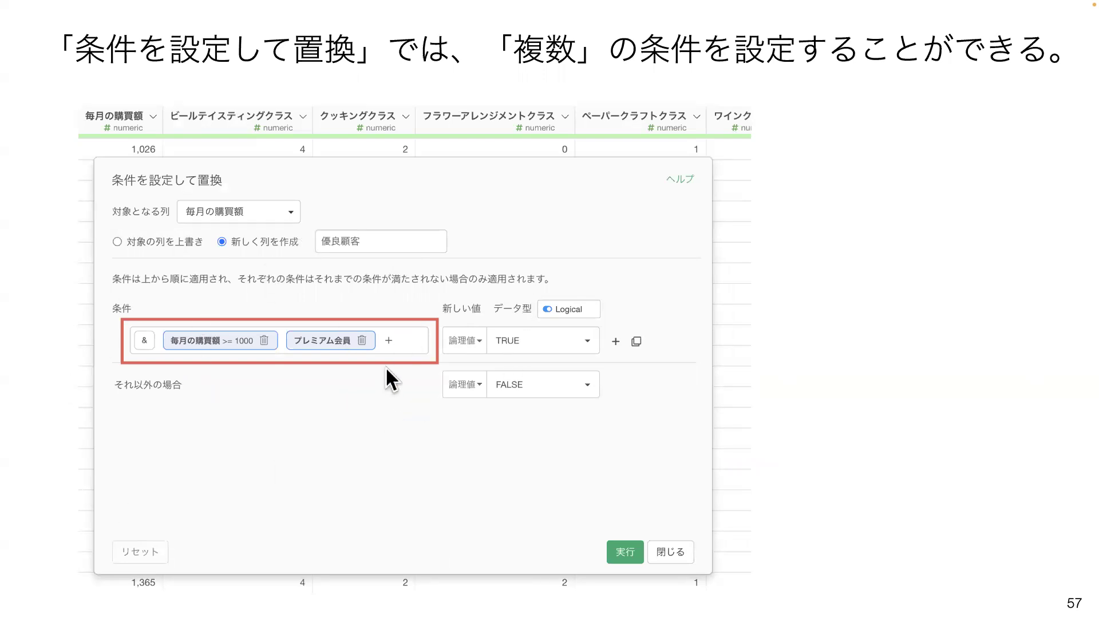
key("Escape")
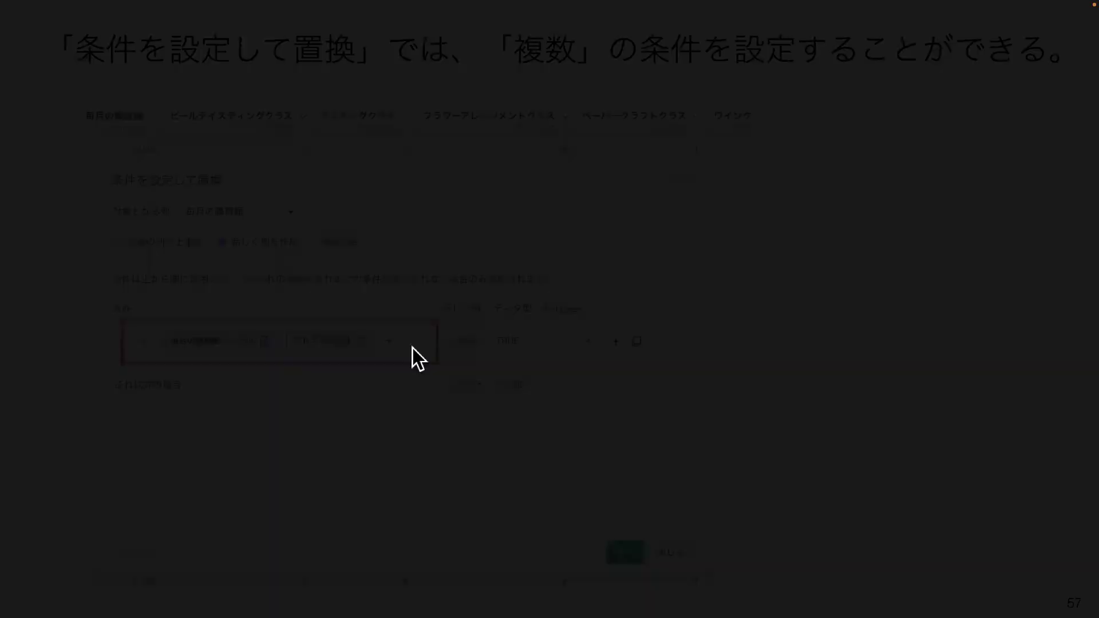
- Switch to Exploratory and add a second condition to the 優良顧客 replacement step, requiring プレミアム会員 to be TRUE
key("ctrl+Left")
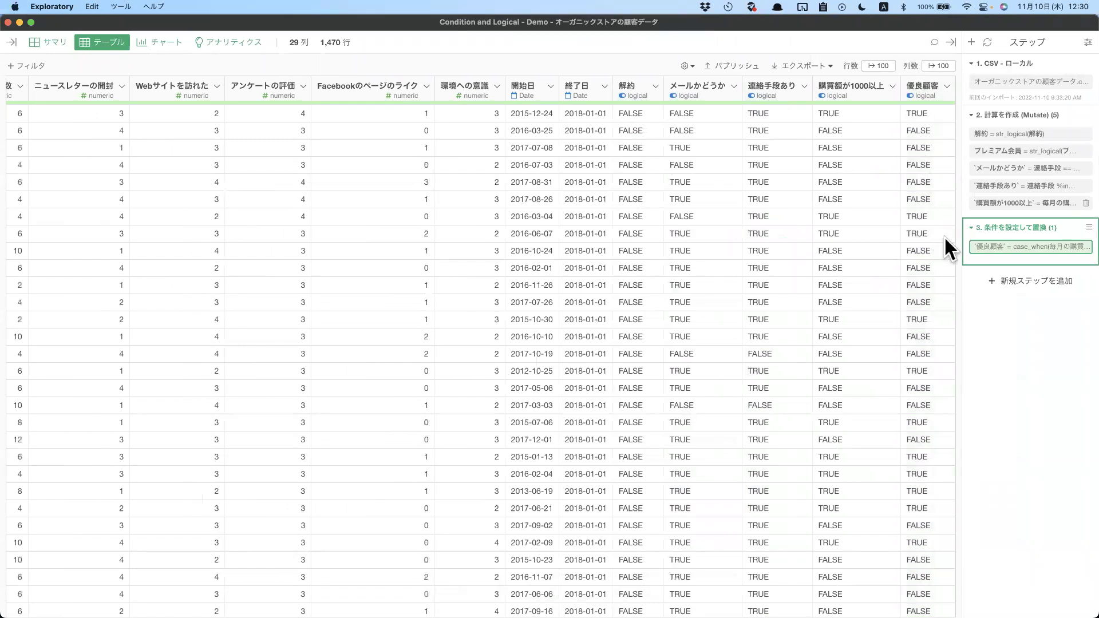
left_click(1009, 245)
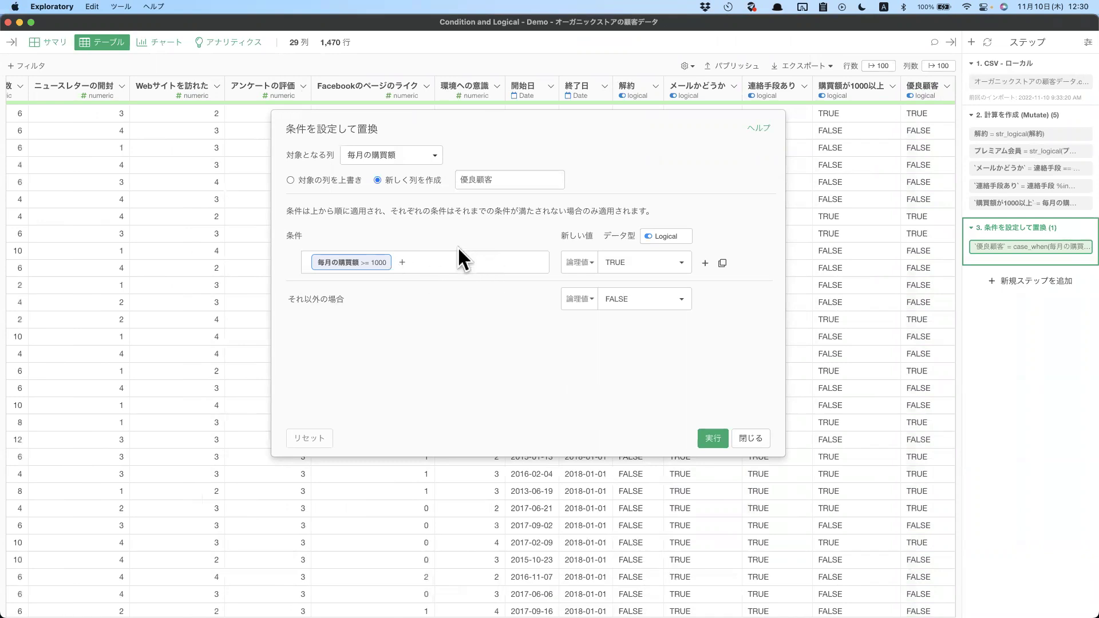
left_click(402, 262)
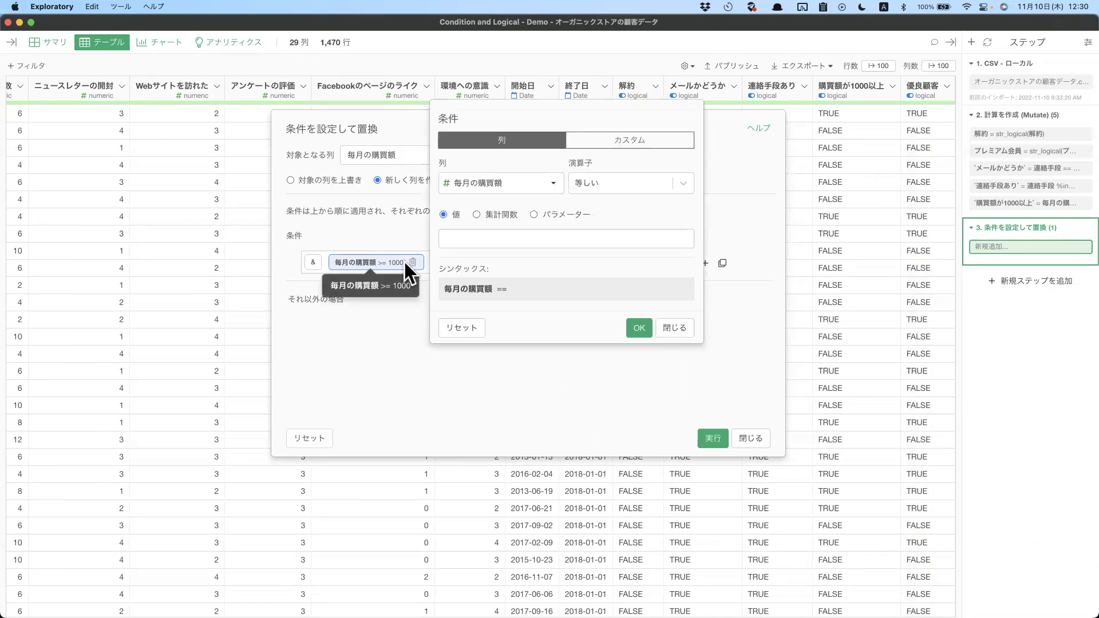
left_click(528, 176)
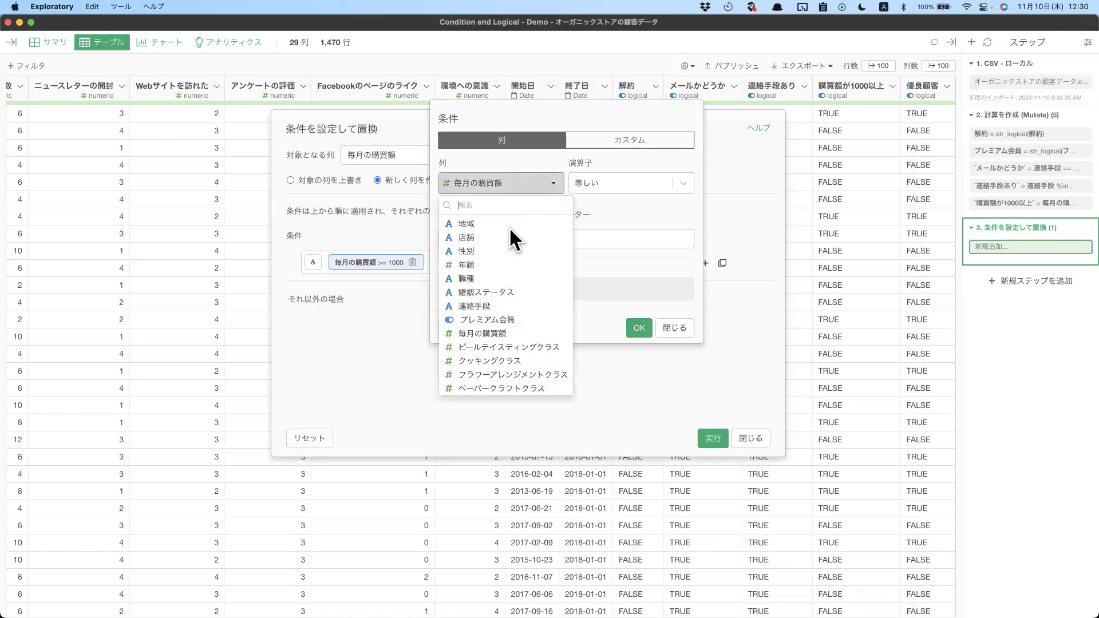
left_click(497, 312)
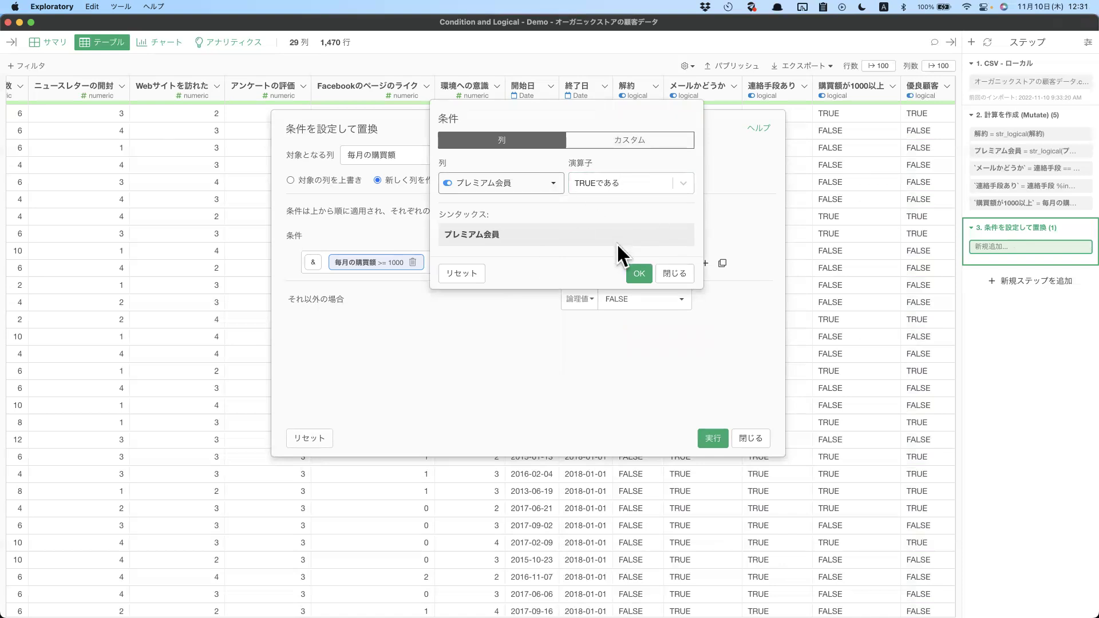
left_click(638, 273)
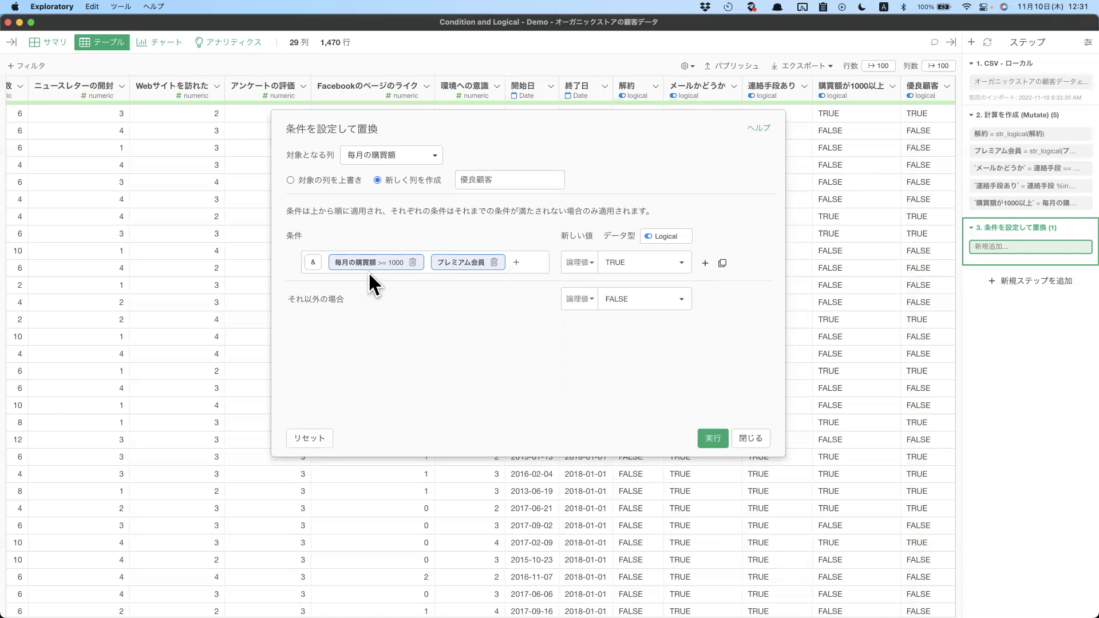
- Check the and/or choices joining the two conditions, keep "and" (&), and run the 優良顧客 replacement
left_click(313, 264)
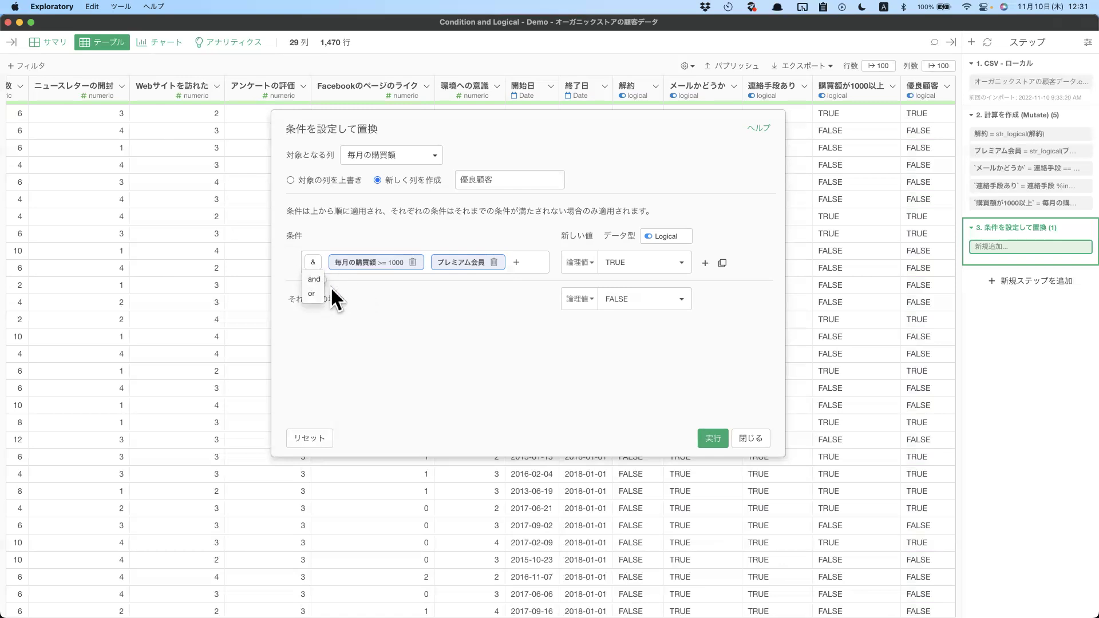
left_click(383, 281)
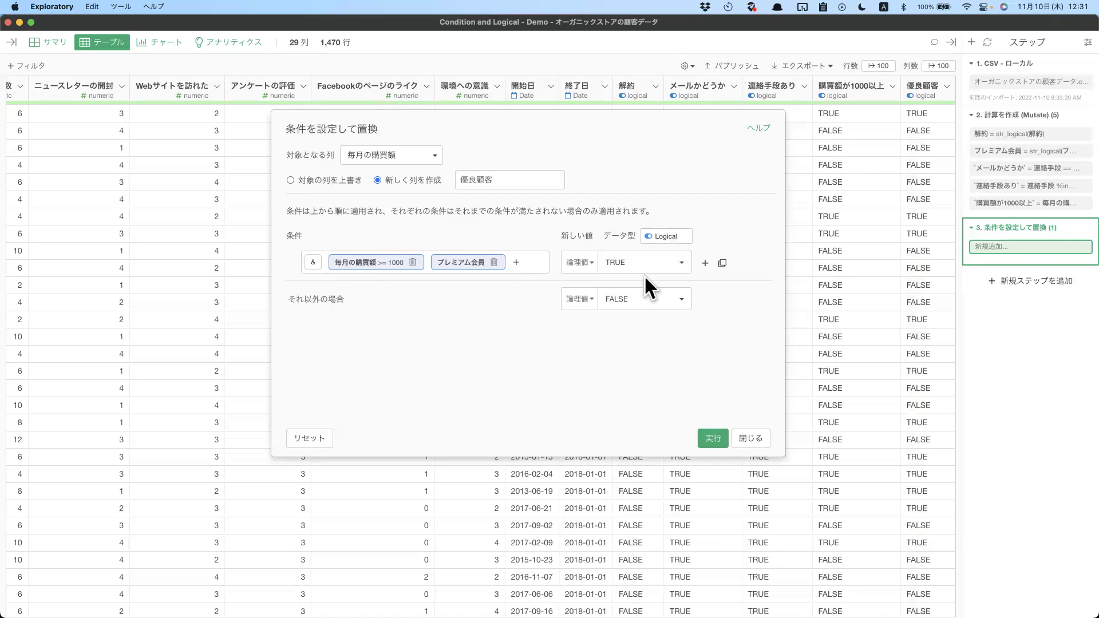
left_click(708, 437)
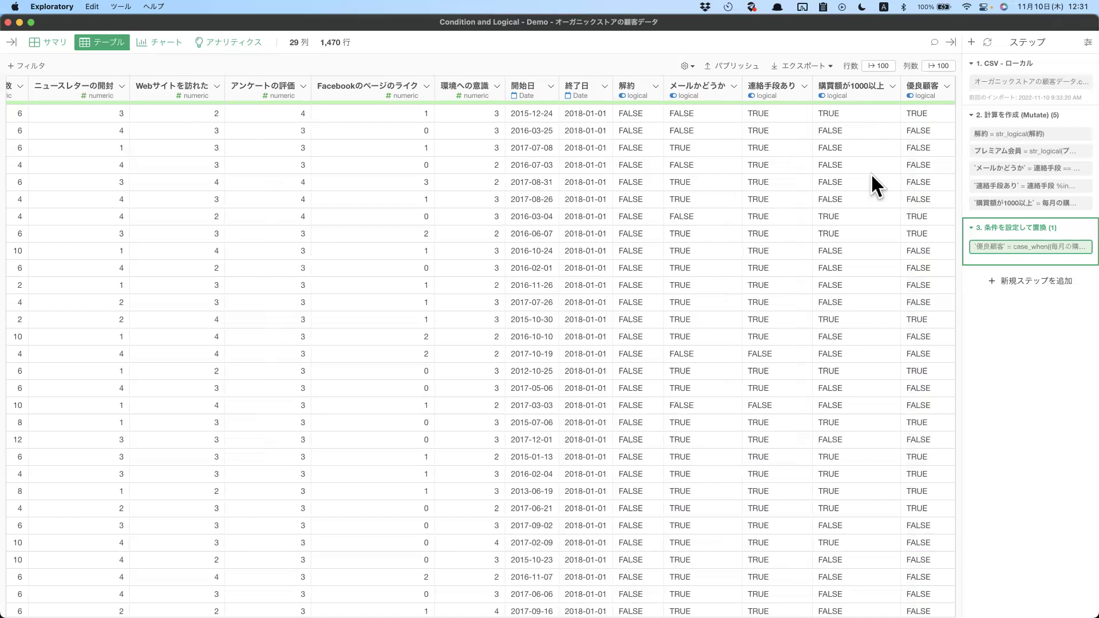
- Switch to Keynote and present slides 58 and 59 on use cases for 条件を設定して置換
key("ctrl+Right")
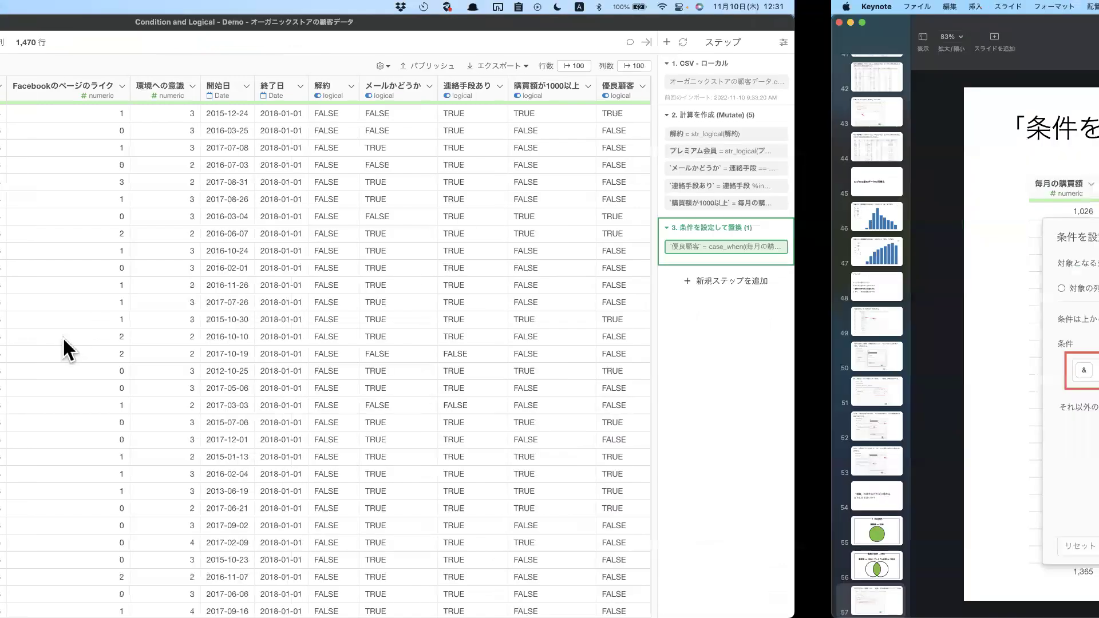
scroll(50, 369, "down", 5)
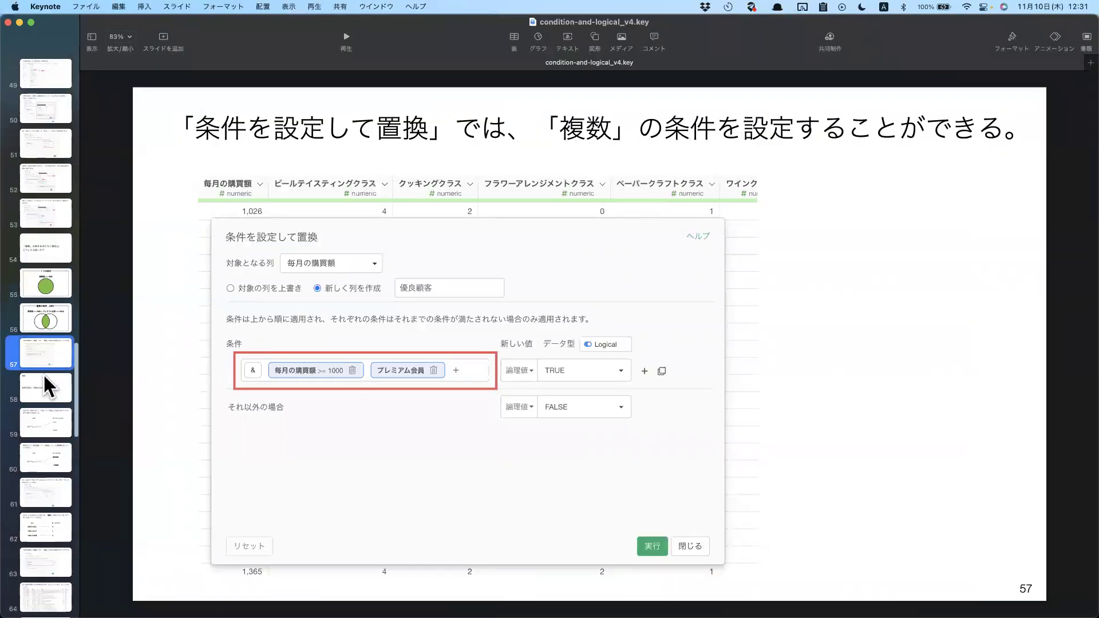
left_click(45, 378)
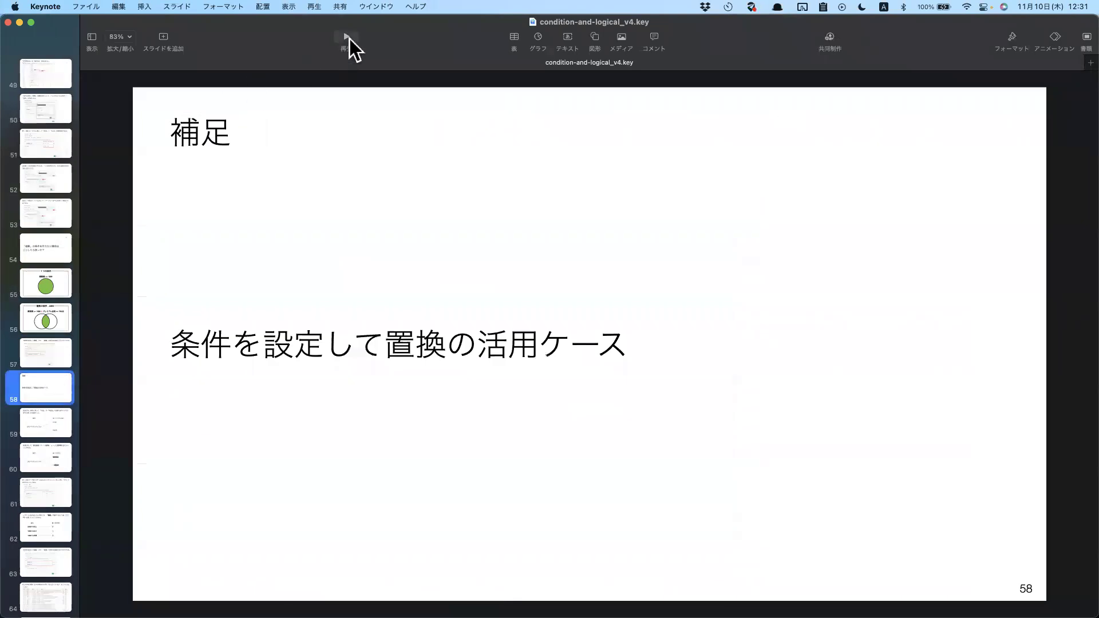
left_click(348, 37)
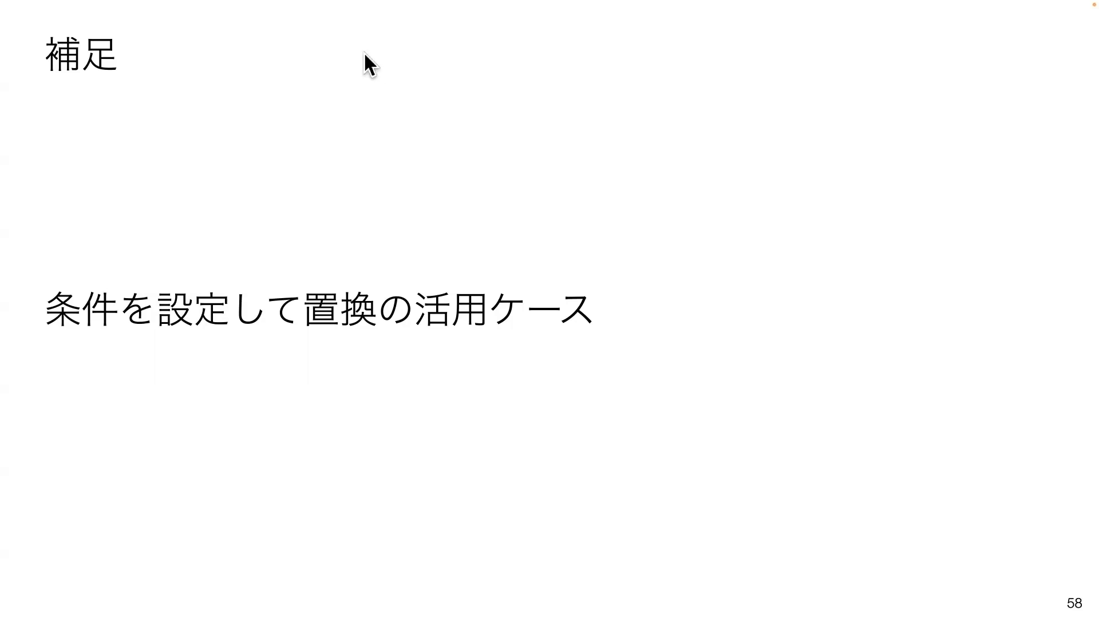
left_click(364, 58)
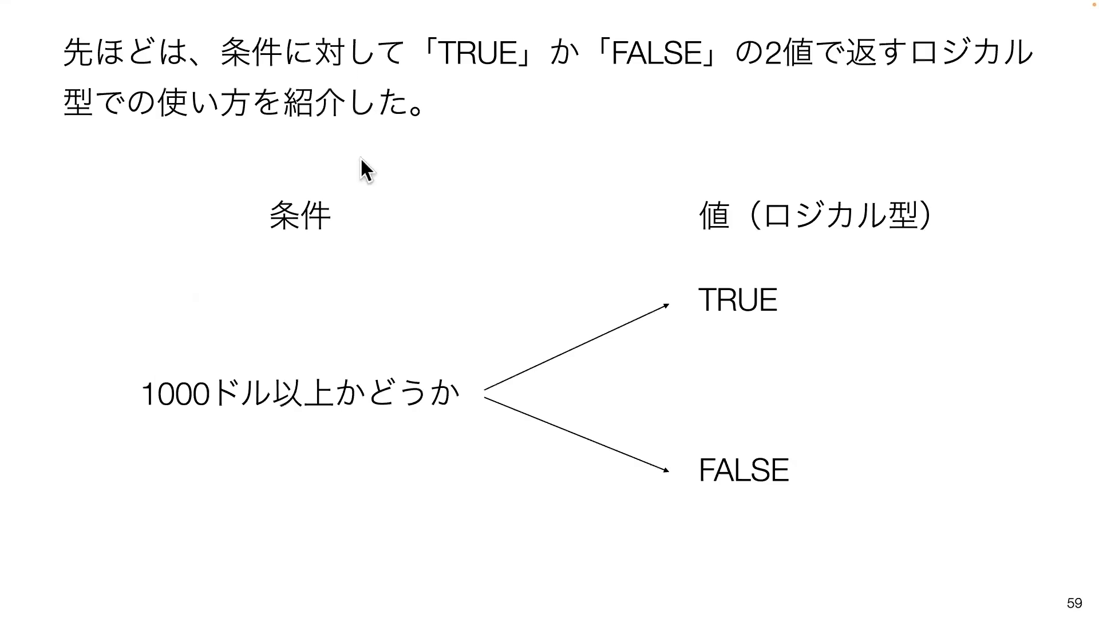